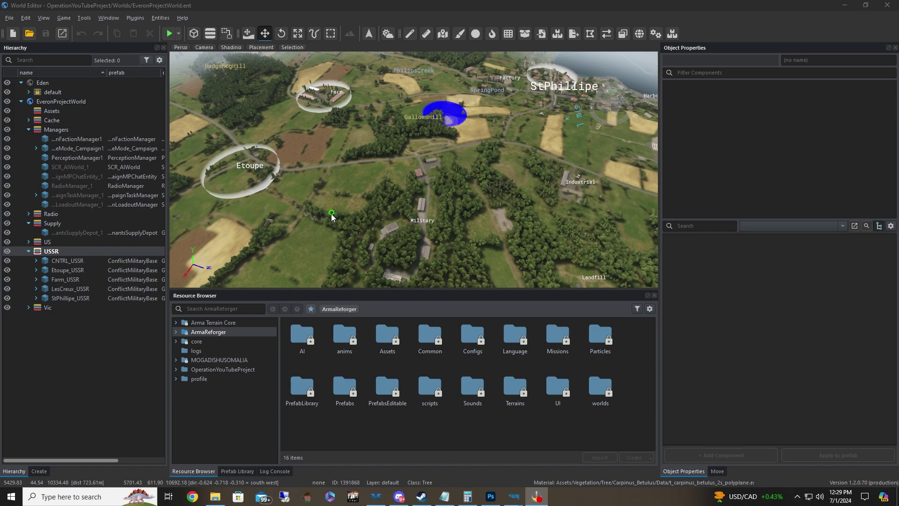
Select CampaignFactionManager1 and expand its CHARACTER catalog's Multi Lists to show Campaign_US_Player.et in the Campaign list
click(95, 141)
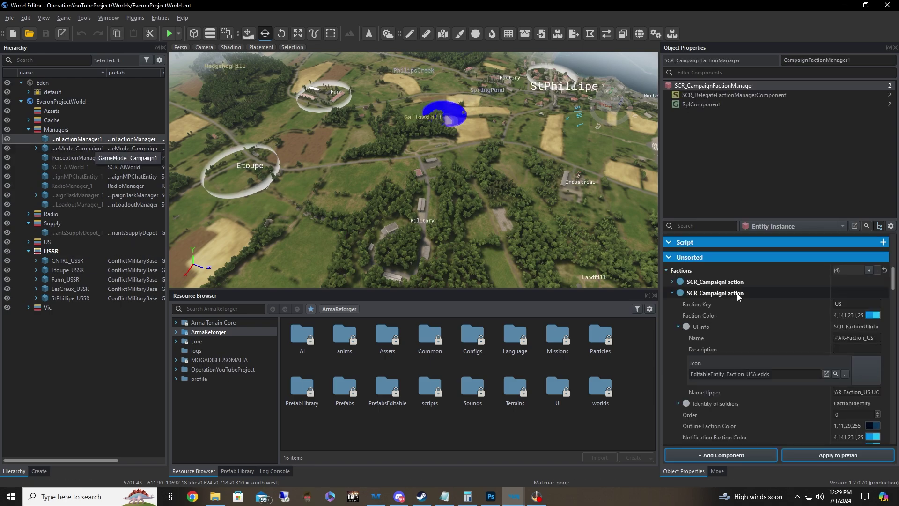
scroll(740, 301, down, 3)
scroll(741, 300, down, 6)
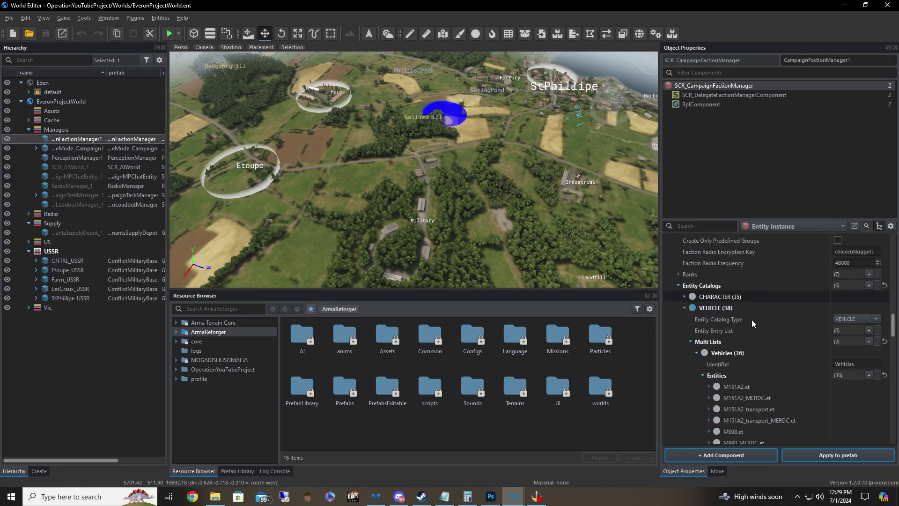
click(696, 353)
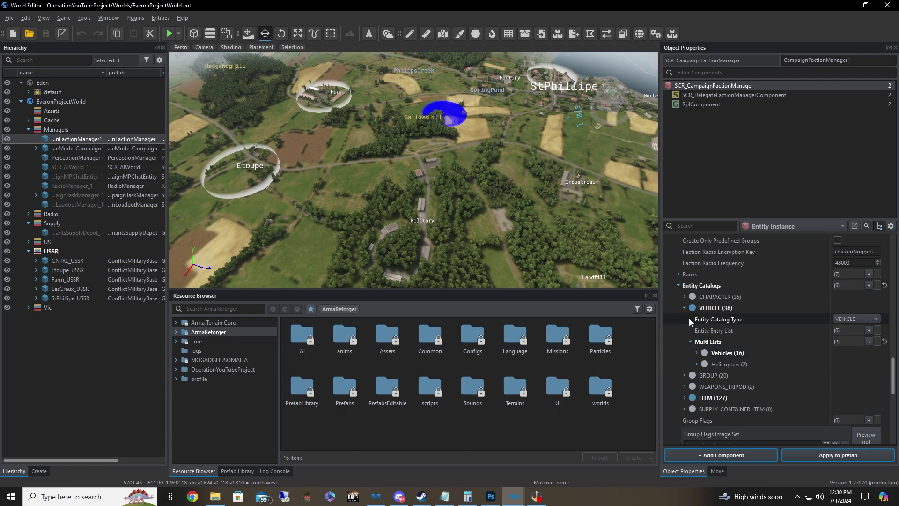
click(684, 297)
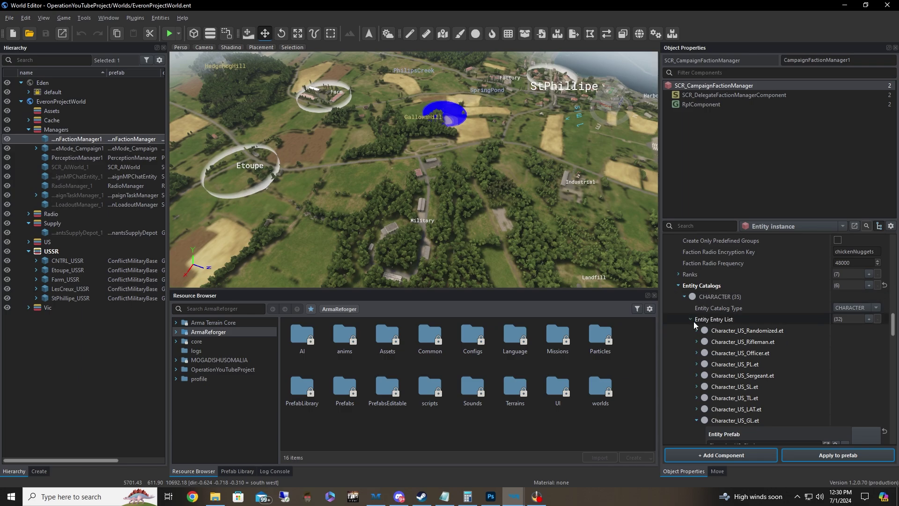
click(691, 319)
click(690, 330)
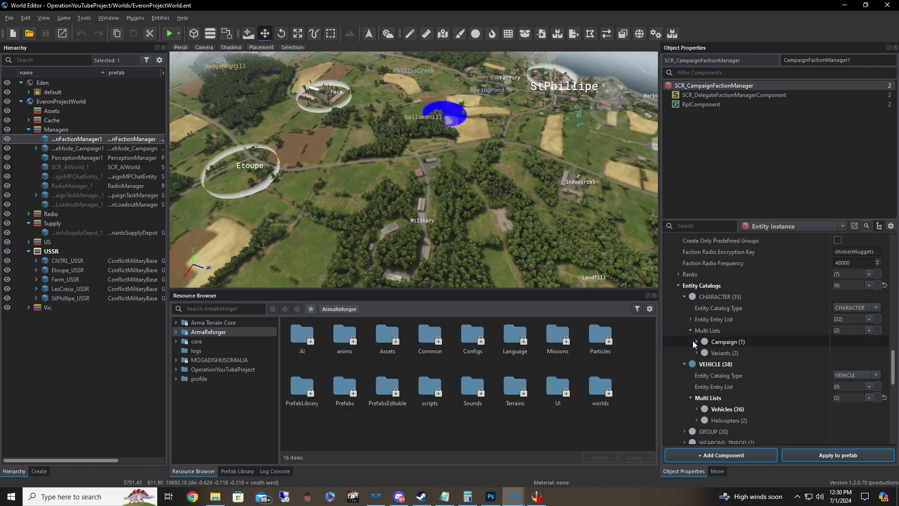
click(697, 341)
scroll(771, 372, down, 1)
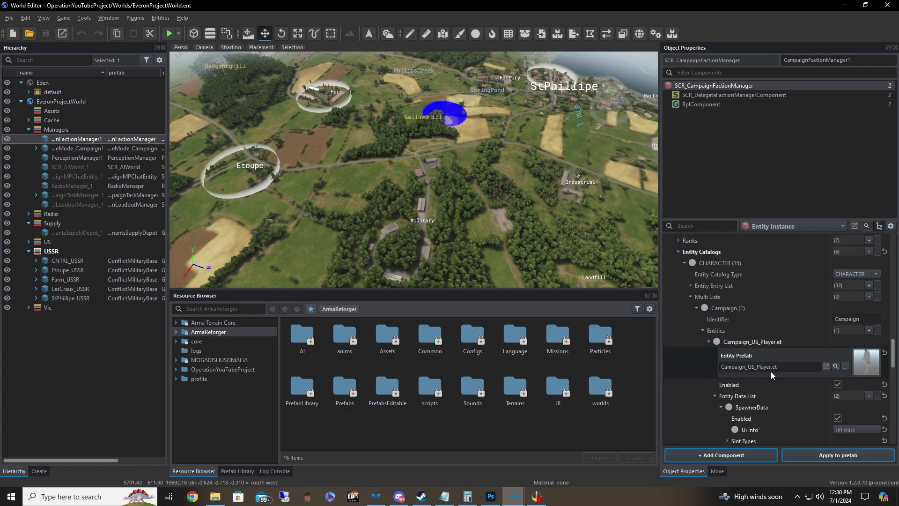
Locate Campaign_US_Player.et in the Resource Browser and override it into OperationYouTubeProject
click(846, 369)
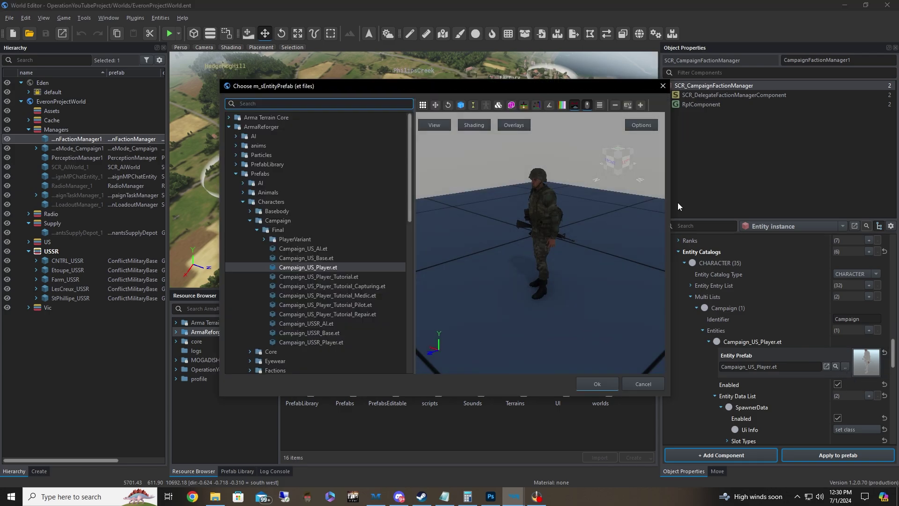
click(662, 83)
click(836, 367)
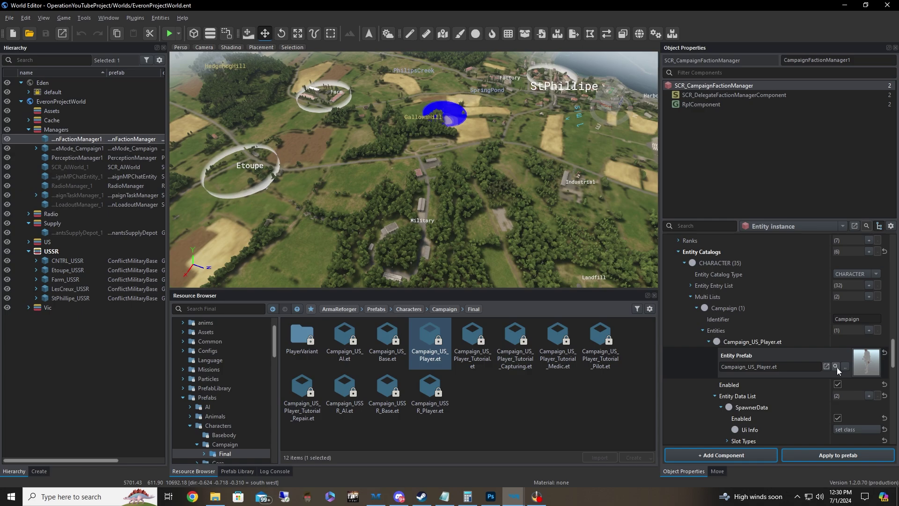
right_click(428, 345)
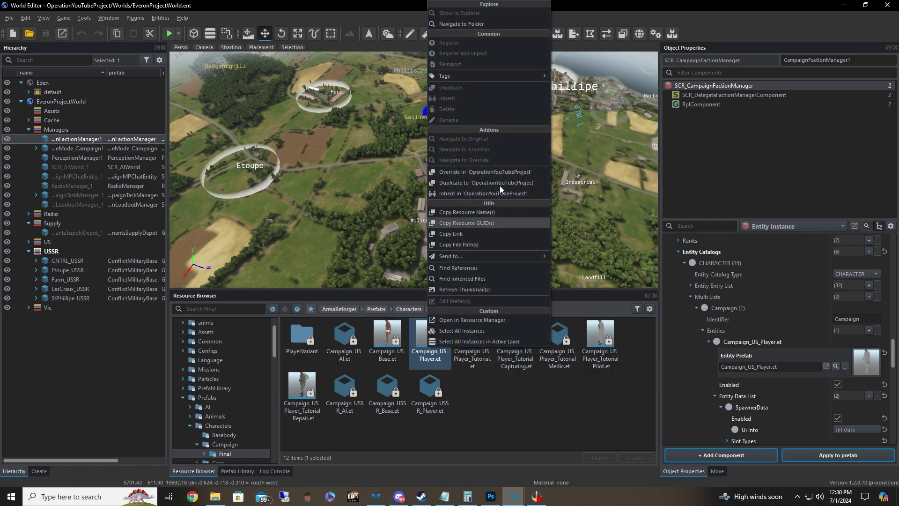
click(501, 172)
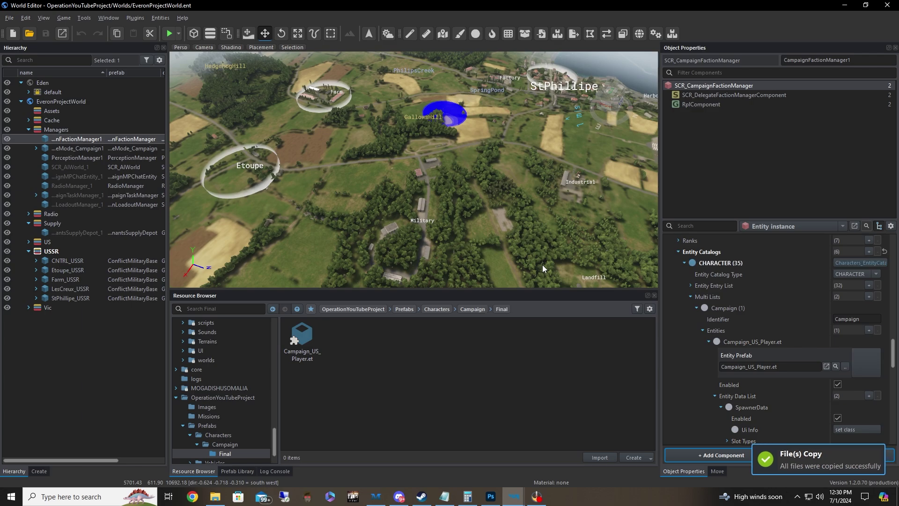
click(710, 341)
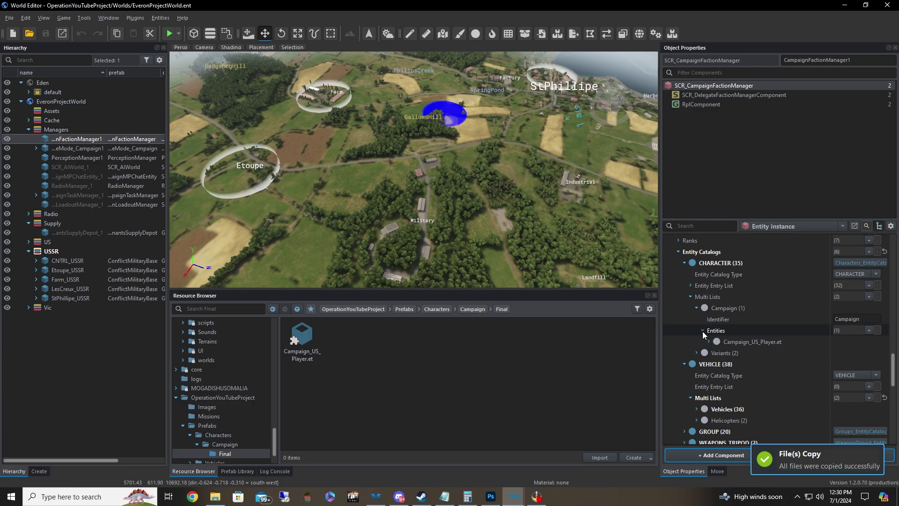
click(703, 330)
click(702, 331)
click(709, 341)
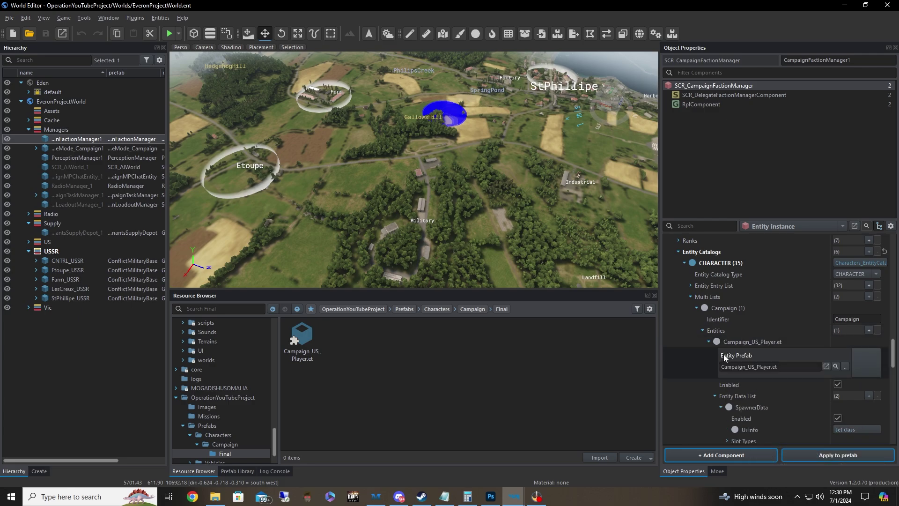
click(707, 341)
click(703, 330)
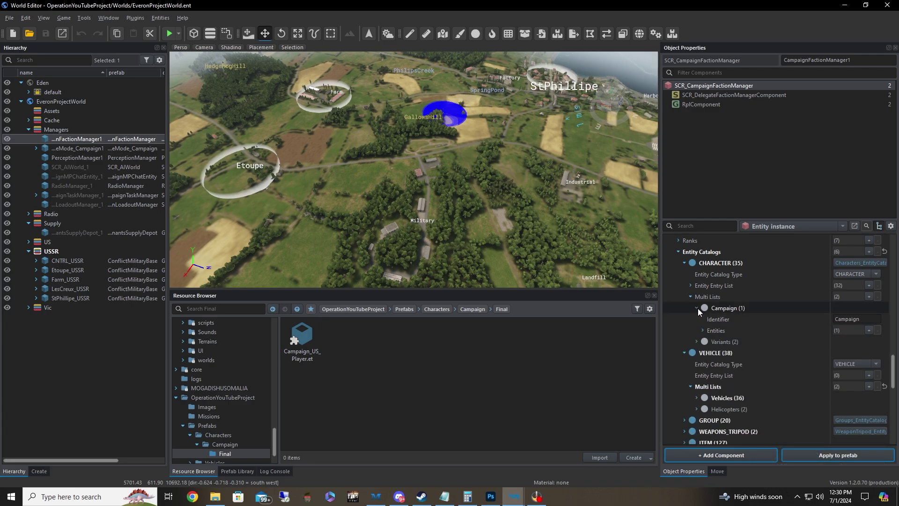
click(691, 297)
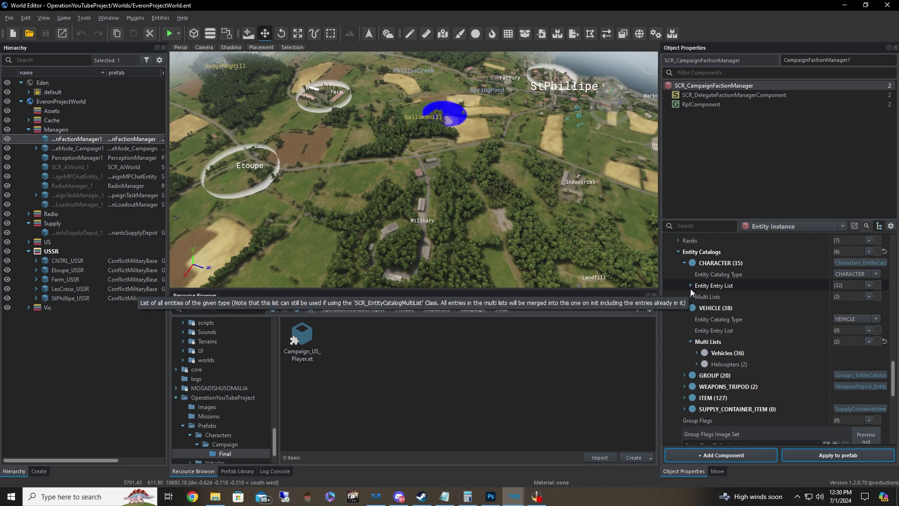
click(690, 286)
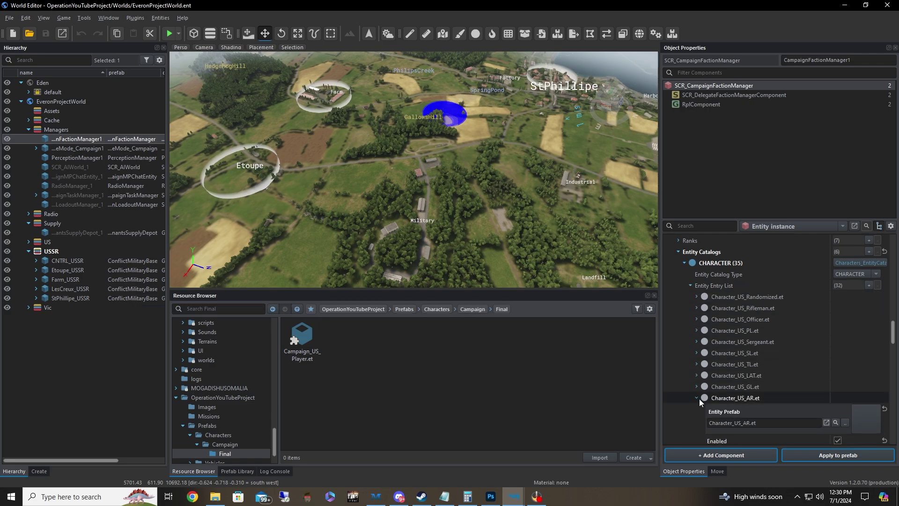
click(696, 398)
scroll(701, 389, down, 2)
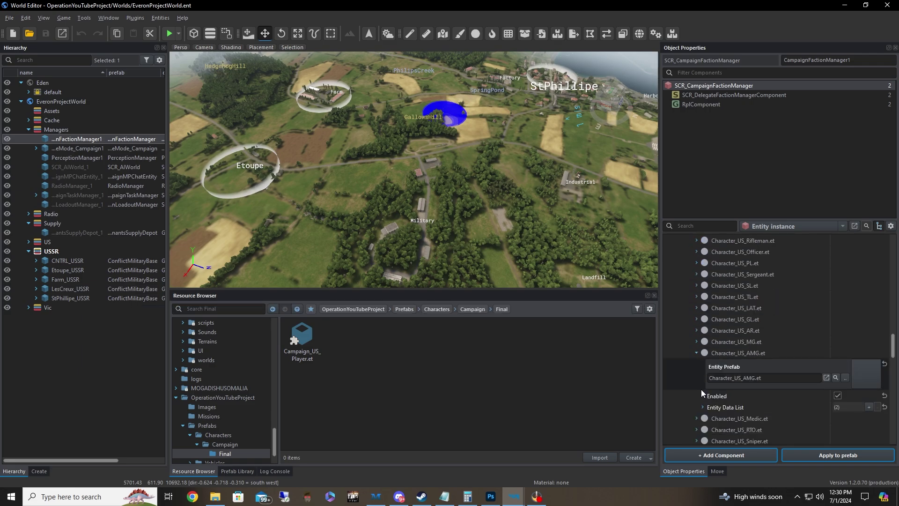
click(697, 353)
scroll(721, 343, up, 3)
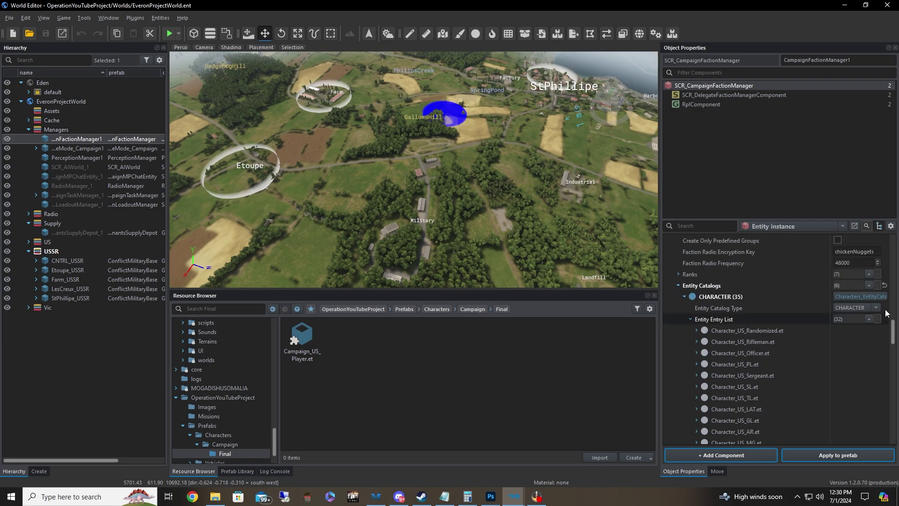
mouse_move(893, 334)
mouse_down()
mouse_move(893, 371)
mouse_move(893, 328)
mouse_up()
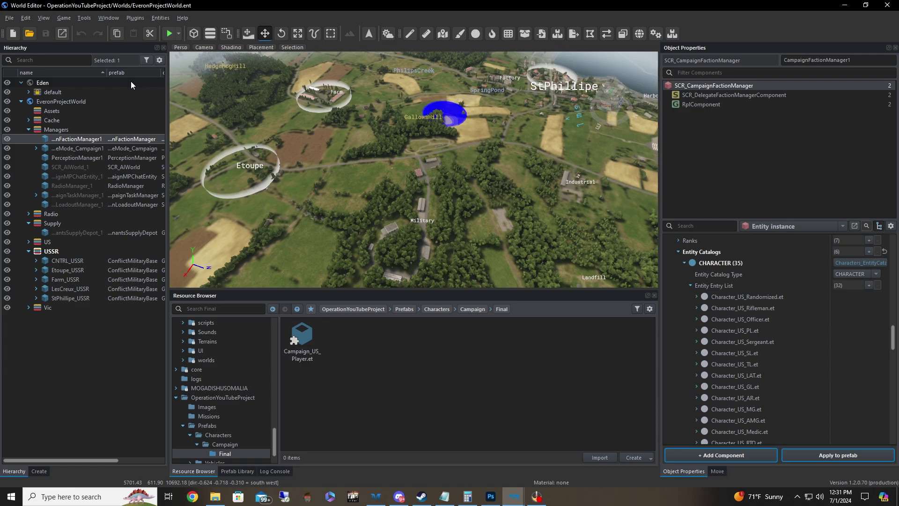
Close the World Editor and open the Campaign_US_Player.et copy in Prefabs/Characters/Campaign/Final
click(889, 5)
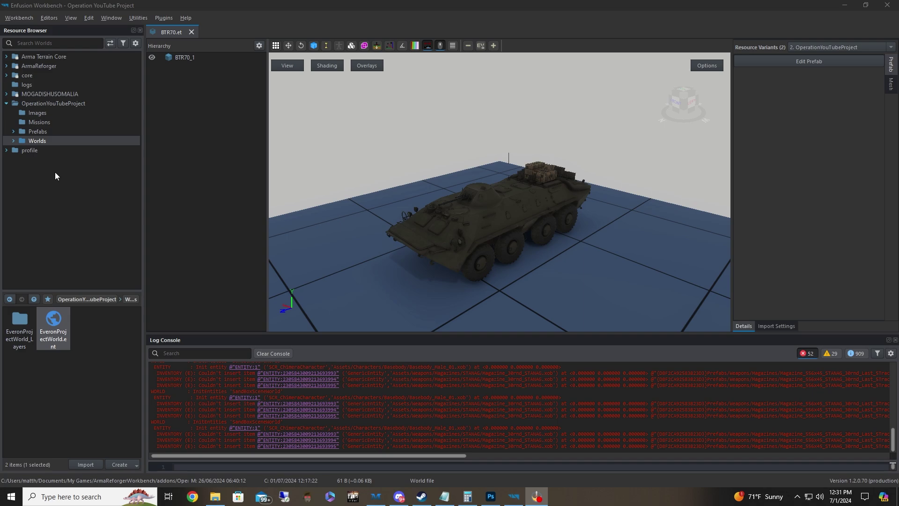
click(19, 131)
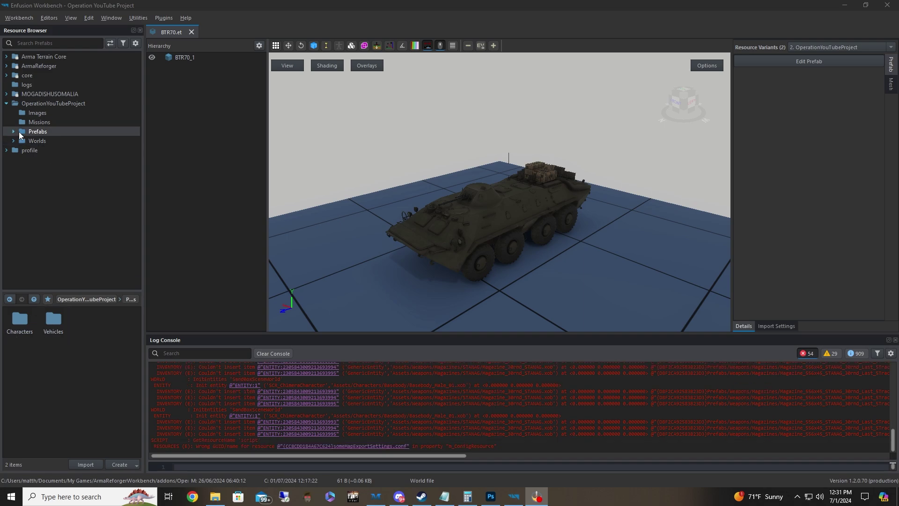
click(13, 131)
click(19, 141)
click(47, 161)
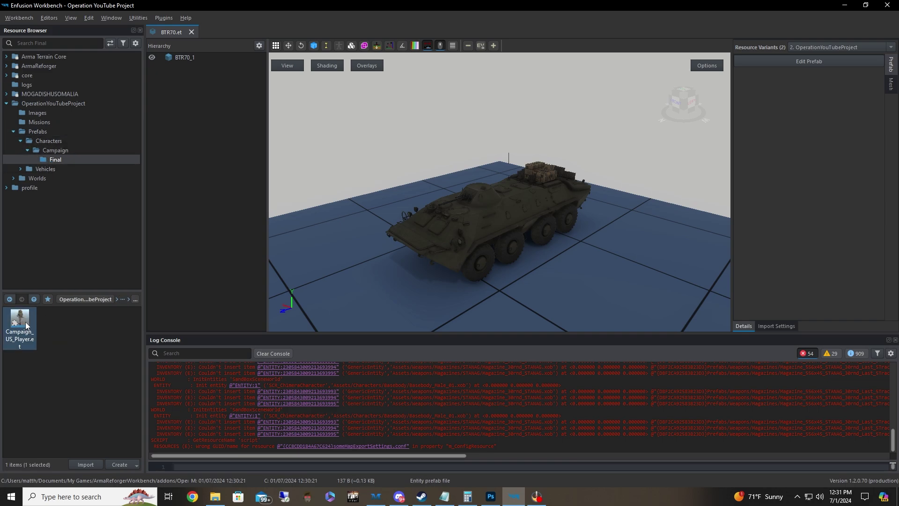
double_click(20, 321)
Enter prefab edit mode and select CharacterWeaponSlotComponent, showing its Rifle_M16A2.et weapon template
click(789, 62)
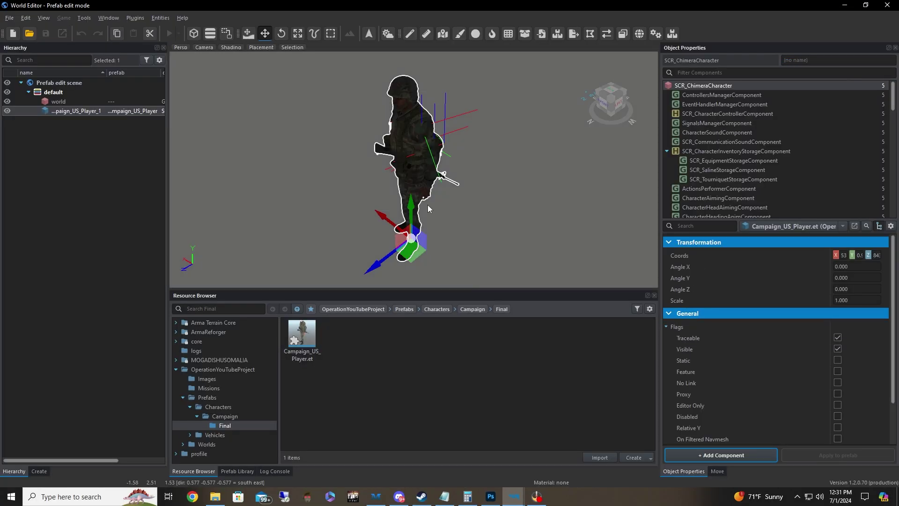
right_drag(428, 204, 450, 213)
click(668, 150)
click(667, 207)
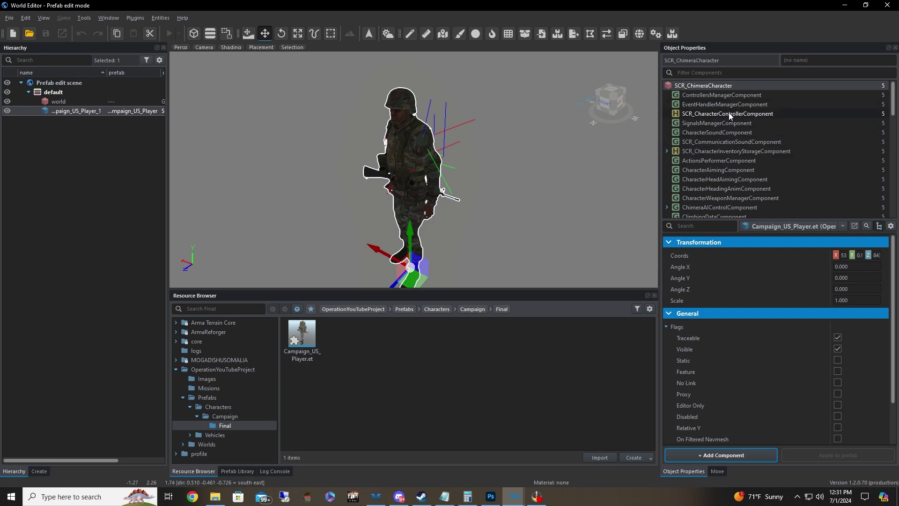
scroll(727, 121, down, 2)
scroll(726, 125, down, 4)
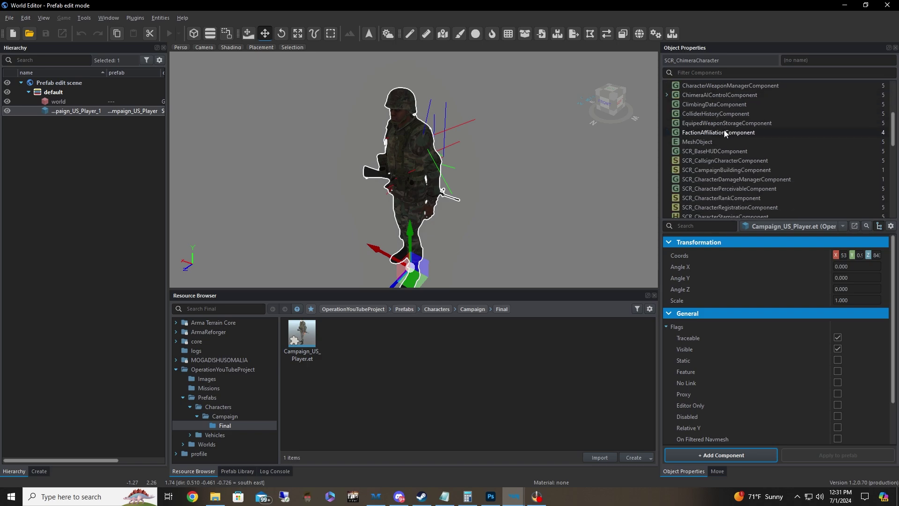
scroll(724, 134, down, 4)
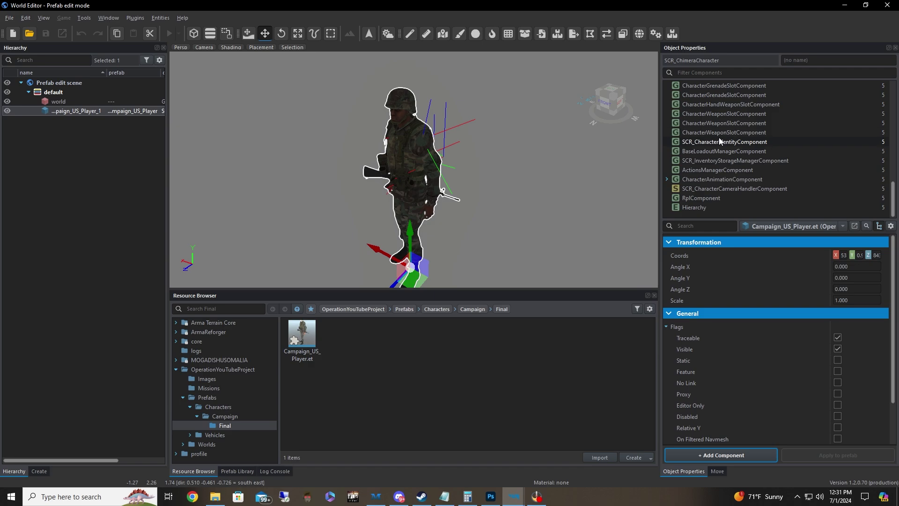
click(721, 114)
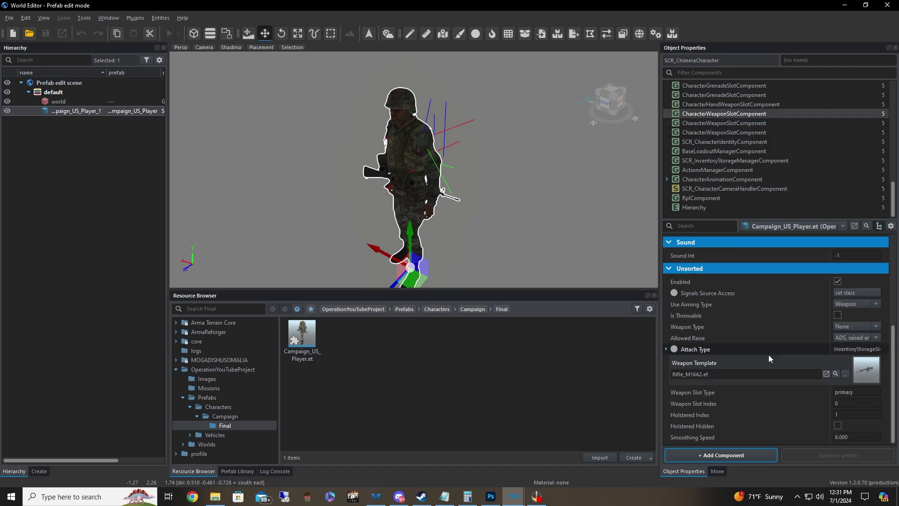
Replace the Rifle_M16A2.et weapon template with Rifle_VZ58P.et from ArmaReforger's Weapons/Rifles/VZ58 folder
click(844, 374)
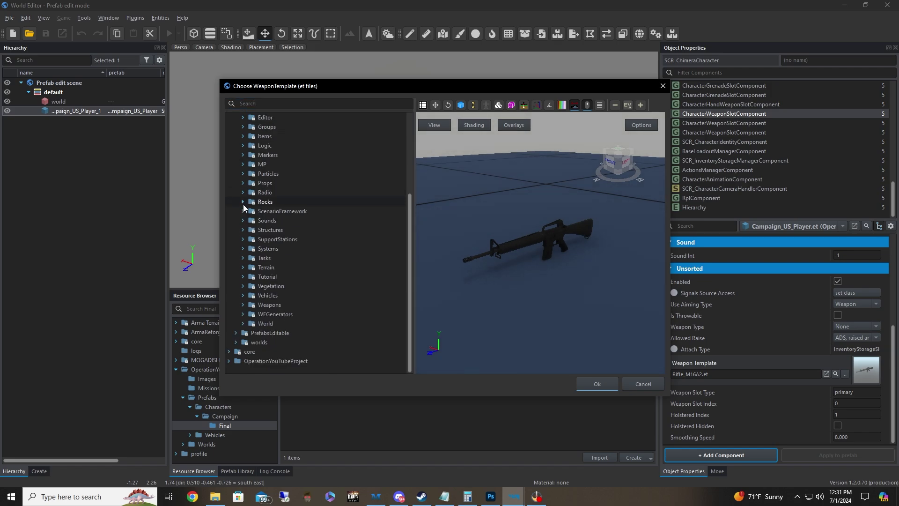
scroll(289, 207, up, 4)
click(226, 128)
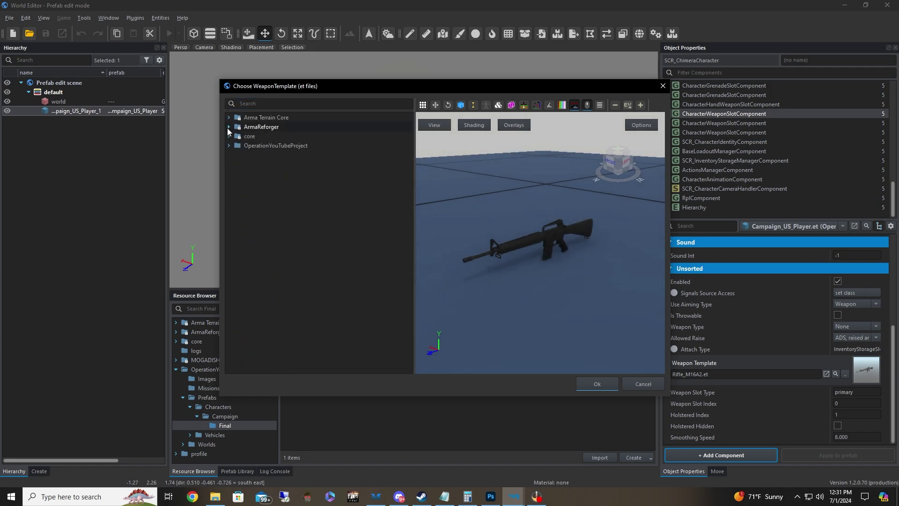
click(227, 127)
scroll(245, 234, down, 3)
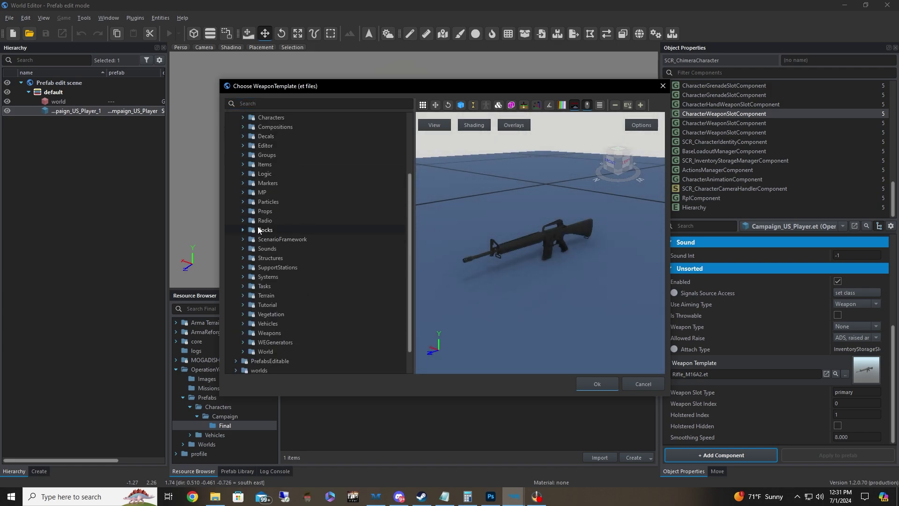
click(242, 333)
scroll(264, 314, down, 4)
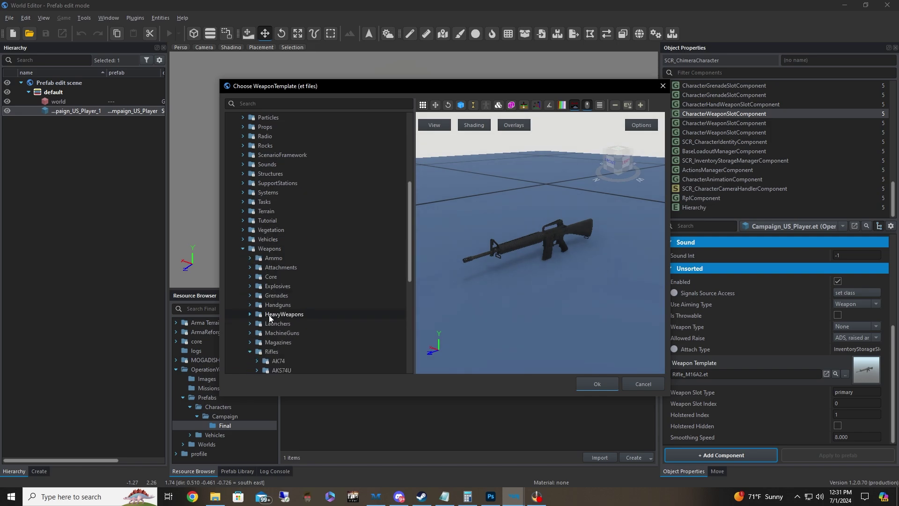
scroll(260, 314, down, 2)
click(257, 304)
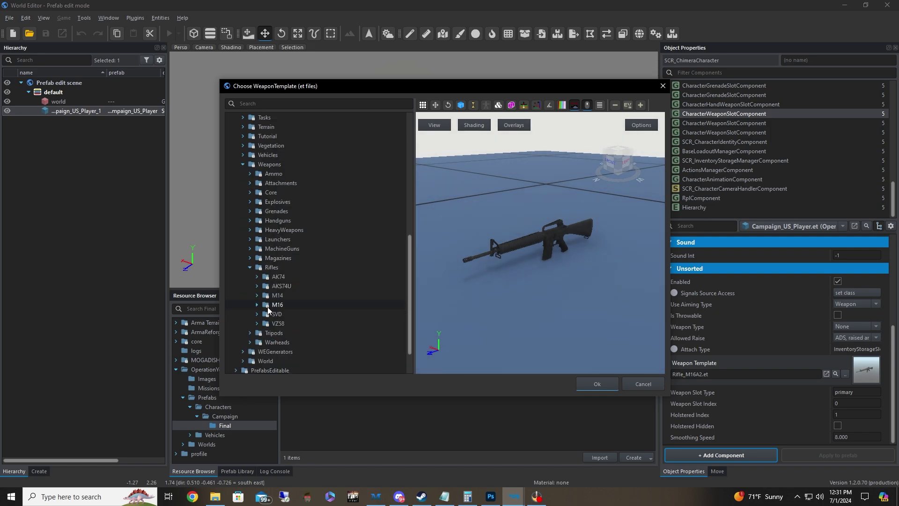
click(257, 323)
scroll(281, 305, down, 2)
click(292, 287)
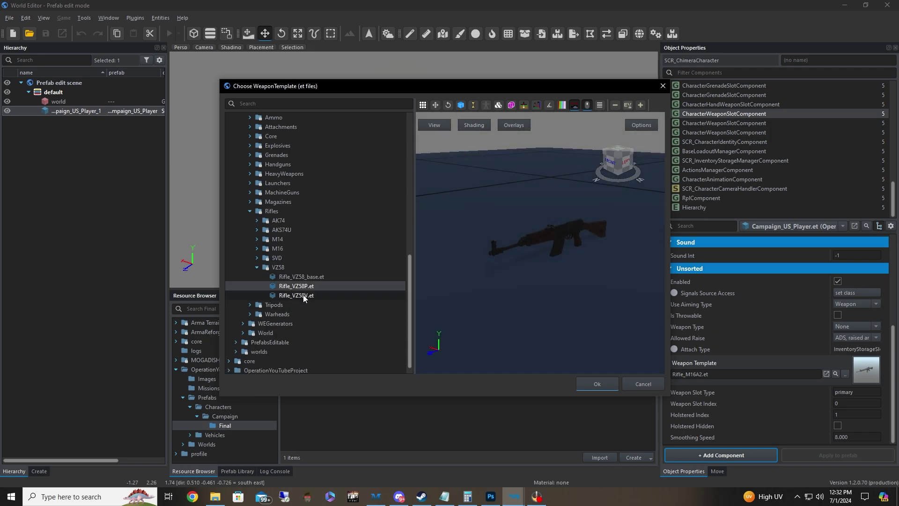
click(604, 383)
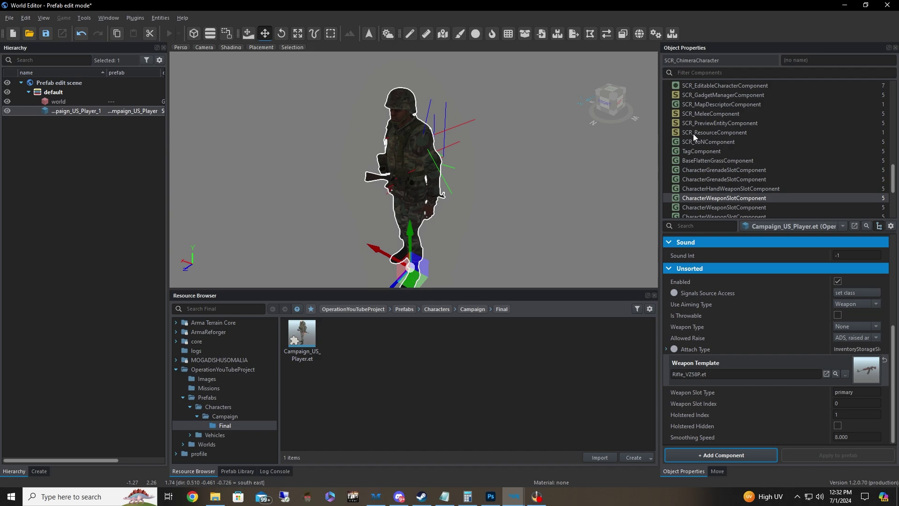
Select BaseLoadoutManagerComponent and expand its Helmet slot to show the current prefab
scroll(769, 194, down, 3)
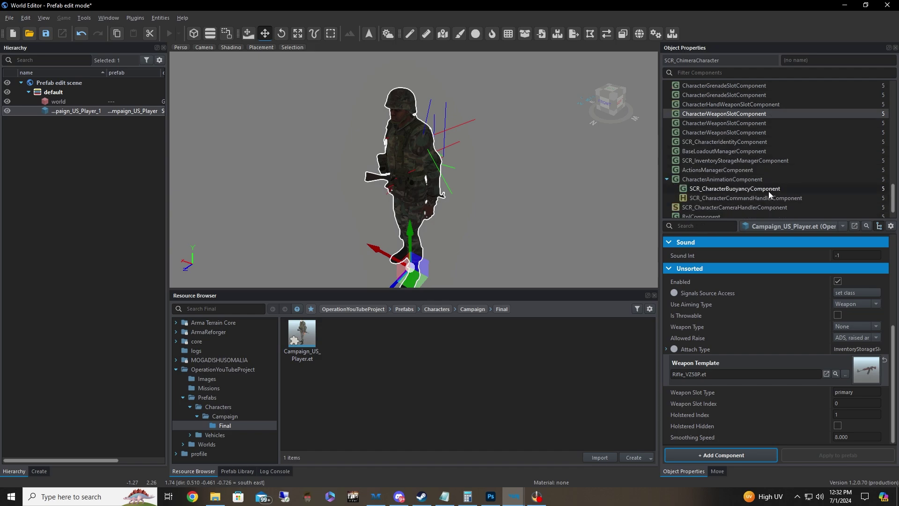
scroll(721, 175, down, 1)
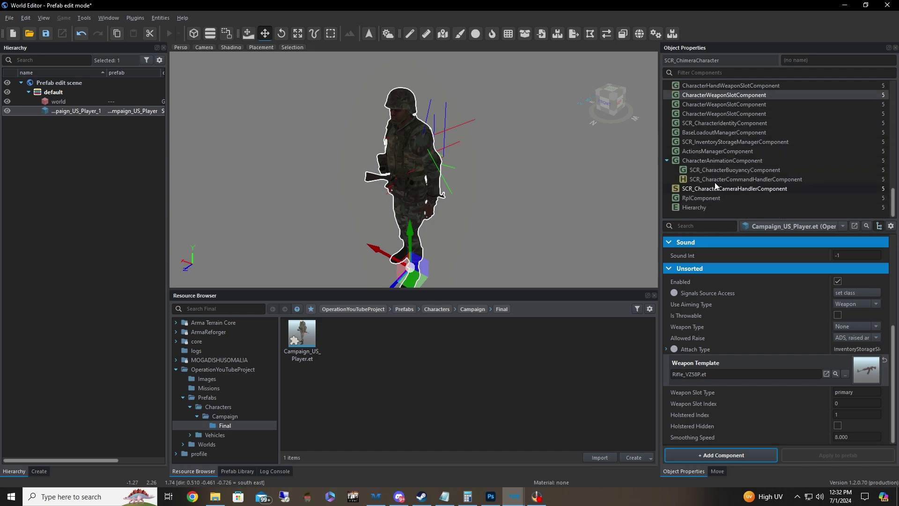
click(713, 134)
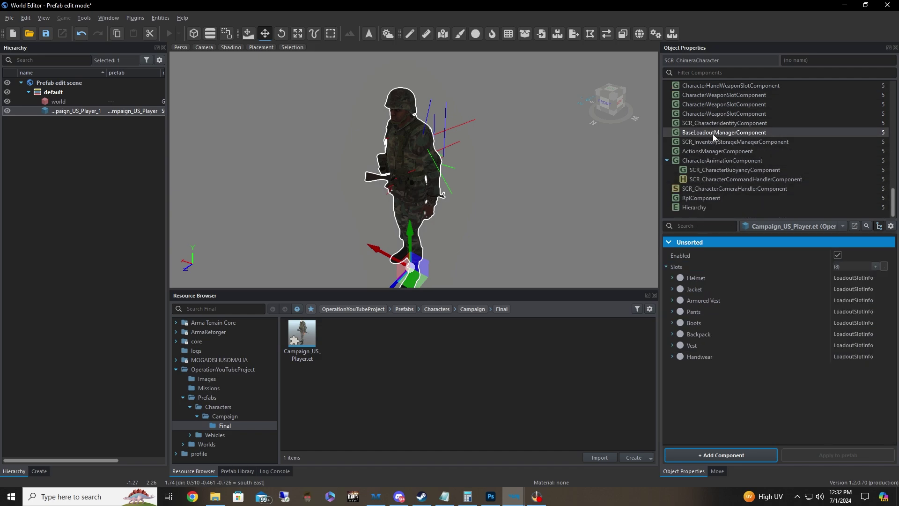
right_drag(457, 204, 377, 202)
click(676, 277)
click(673, 278)
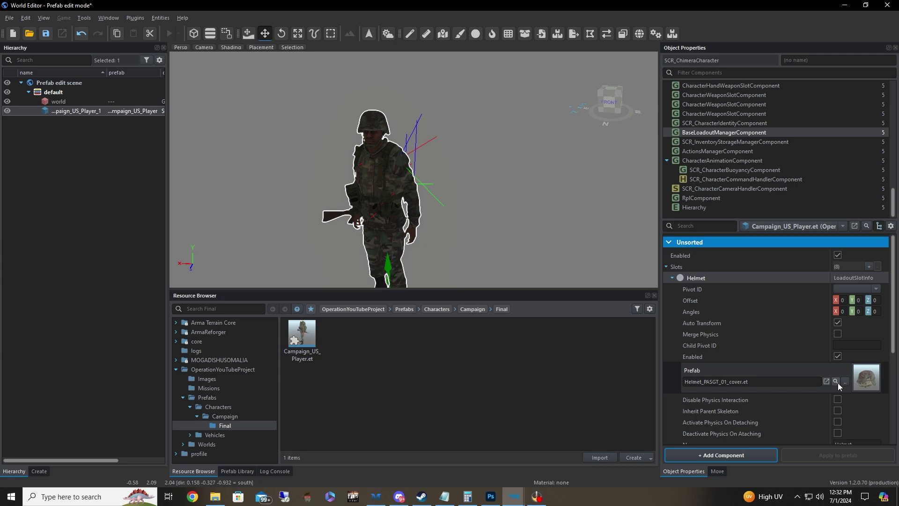
Browse the Resource Browser to ArmaReforger's Prefabs/Characters/HeadGear folder
click(176, 370)
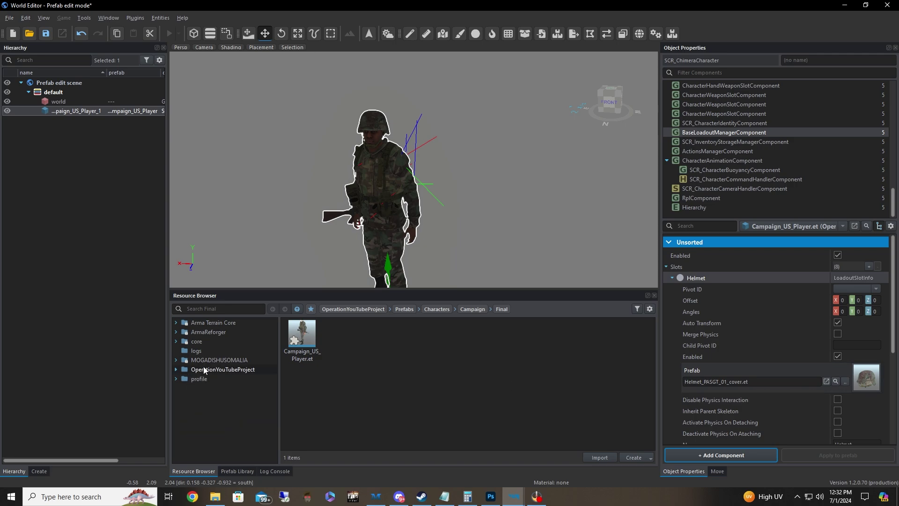
click(176, 332)
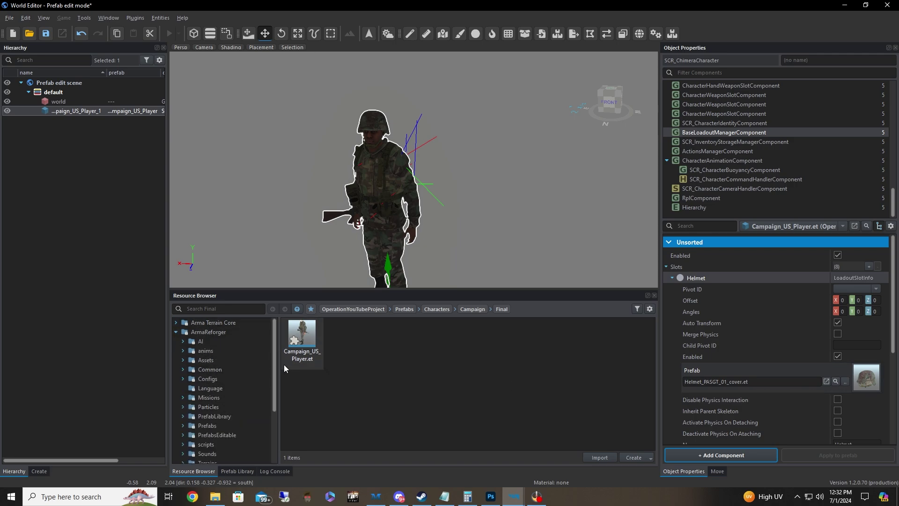
drag(255, 288, 255, 267)
scroll(216, 375, down, 1)
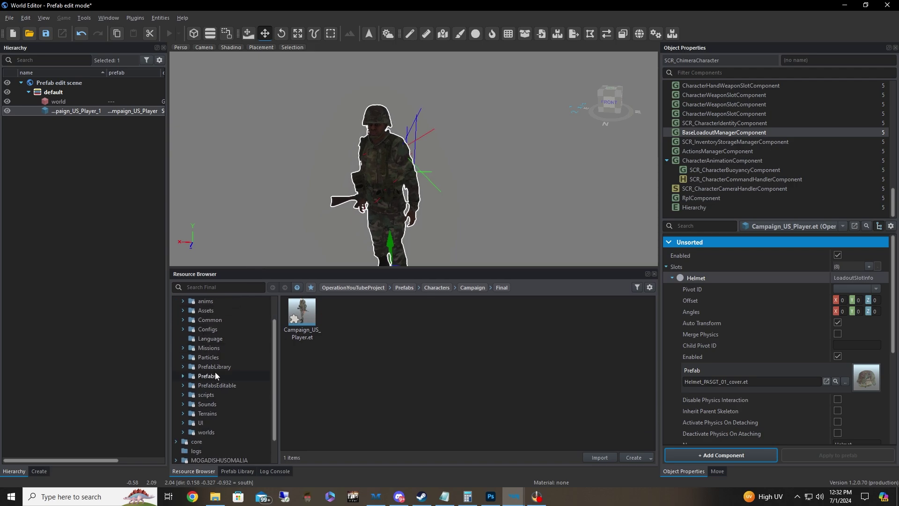
click(186, 374)
scroll(223, 370, down, 2)
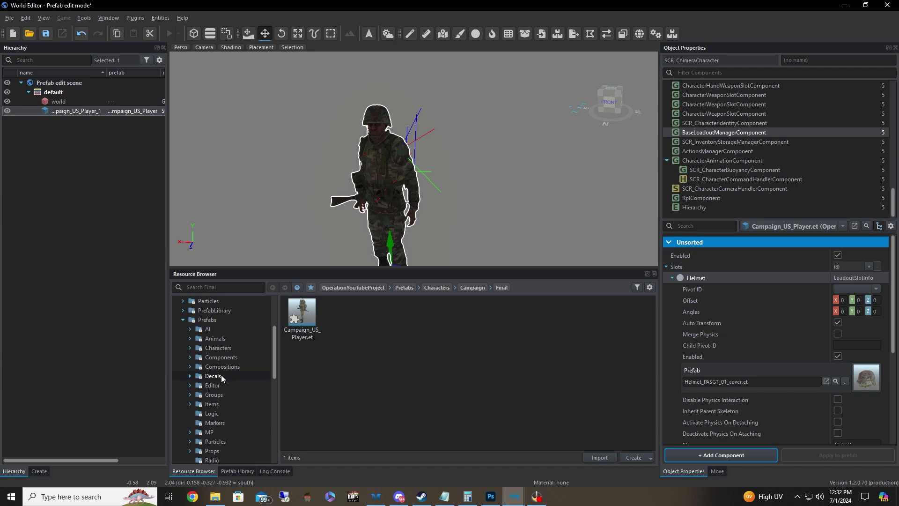
click(190, 348)
scroll(201, 361, down, 2)
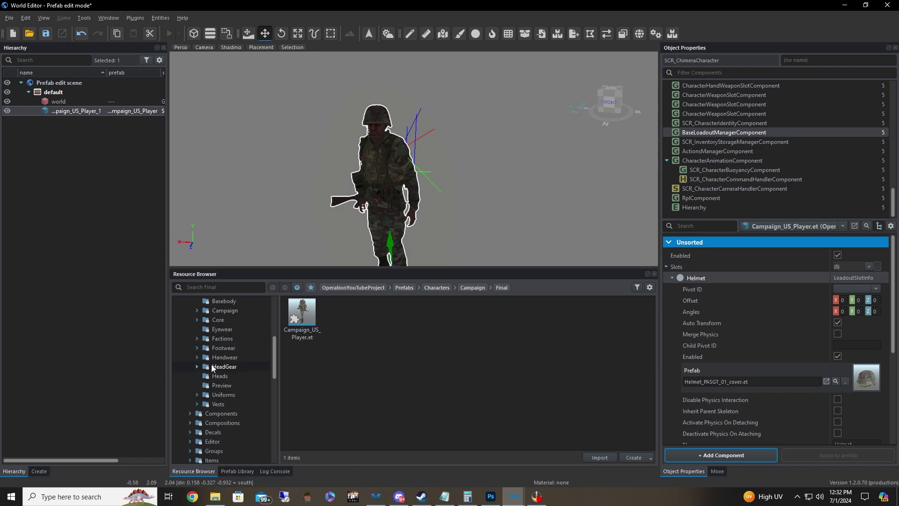
click(197, 366)
Look through the HeadGear folders and settle on Hat_TruckerCap_01
click(223, 366)
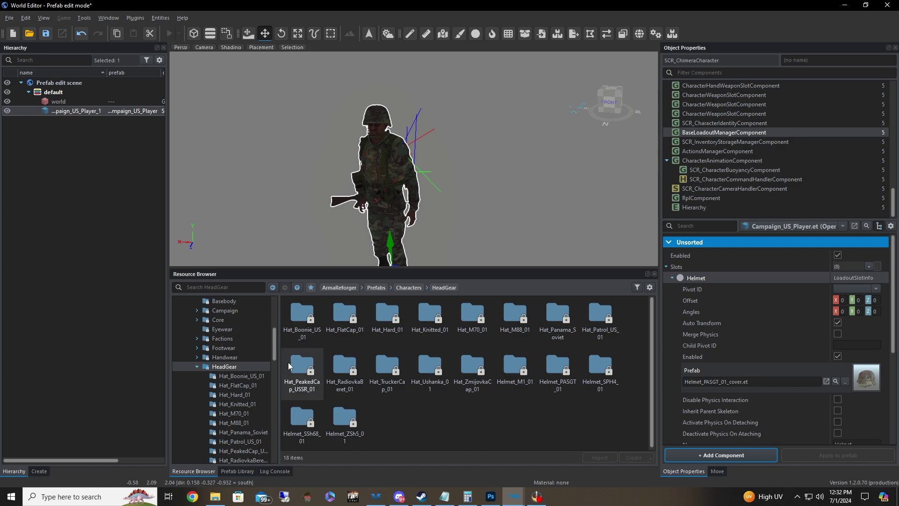
click(234, 413)
scroll(252, 404, down, 4)
click(249, 406)
click(249, 412)
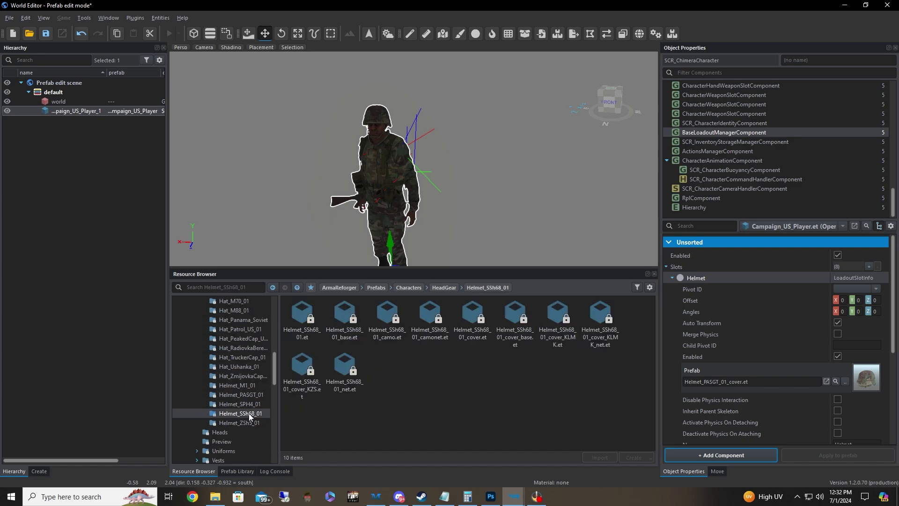
click(249, 385)
click(249, 358)
click(248, 368)
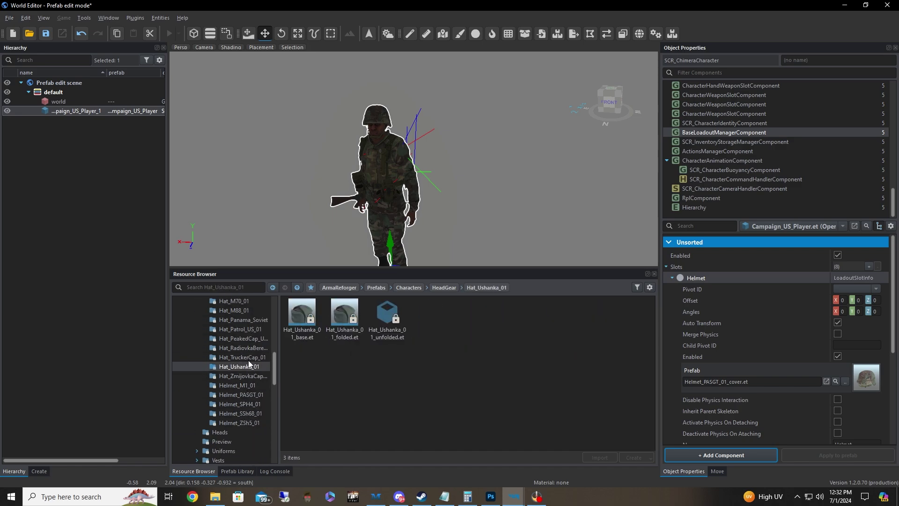
click(248, 359)
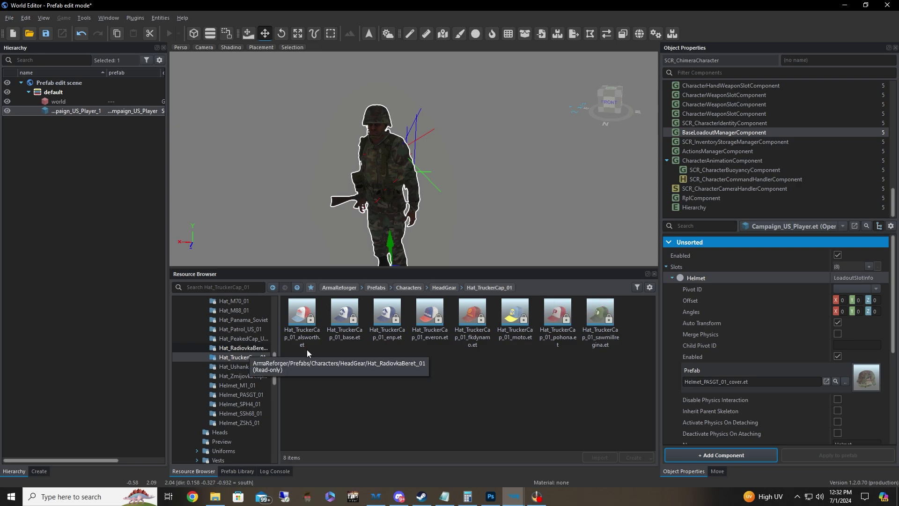
Assign Hat_TruckerCap_01_moto.et to the Helmet slot and view the capped soldier
drag(515, 313, 774, 379)
key(w)
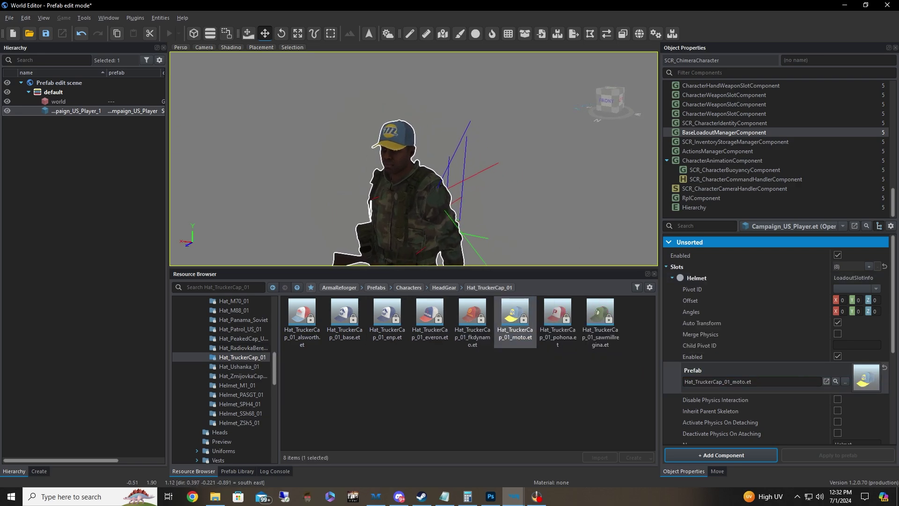
right_drag(521, 237, 522, 236)
Replace Jacket_US_BDU.et with Jacket_Denim_01_base.et from Uniforms/Jacket_Denim_01 in the Jacket slot
click(672, 278)
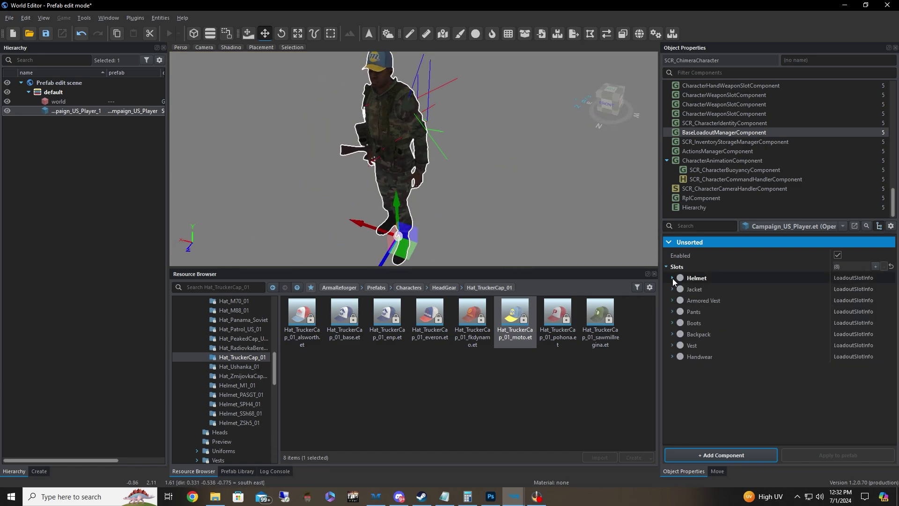
click(673, 289)
scroll(244, 365, up, 5)
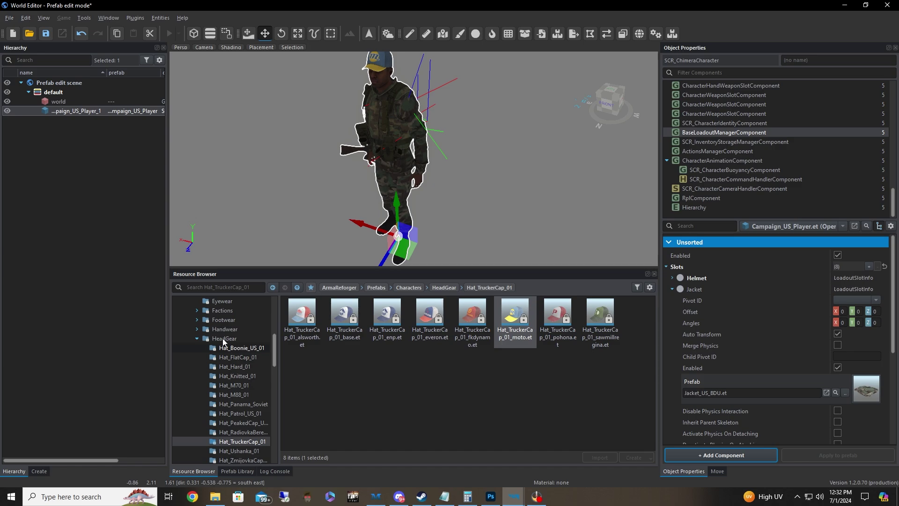
click(197, 395)
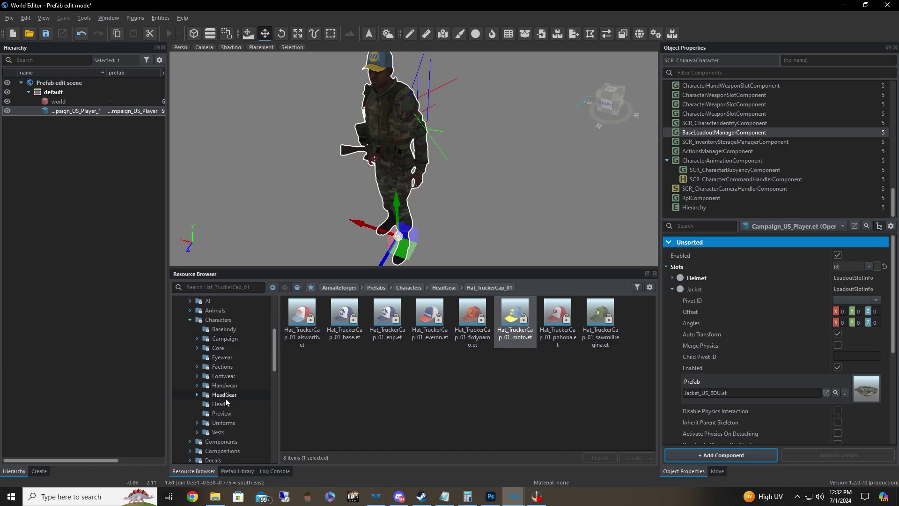
click(227, 423)
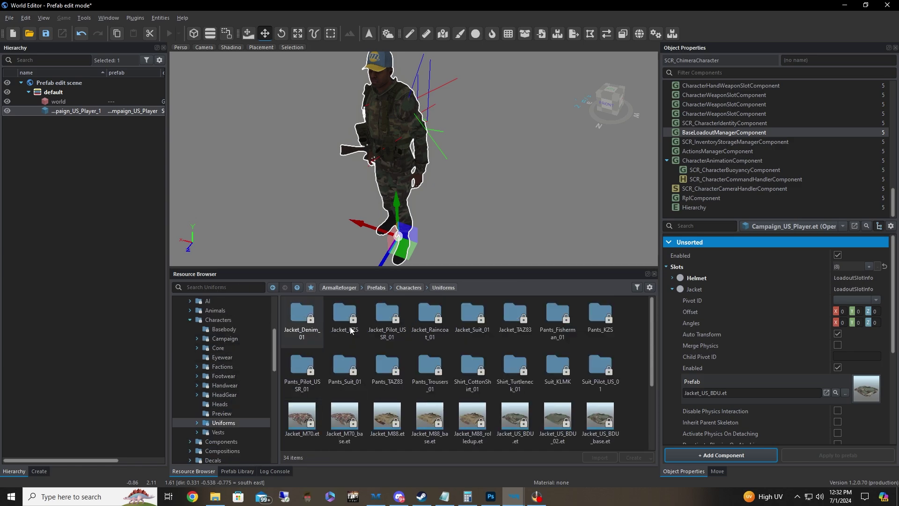
double_click(314, 329)
drag(306, 318, 721, 380)
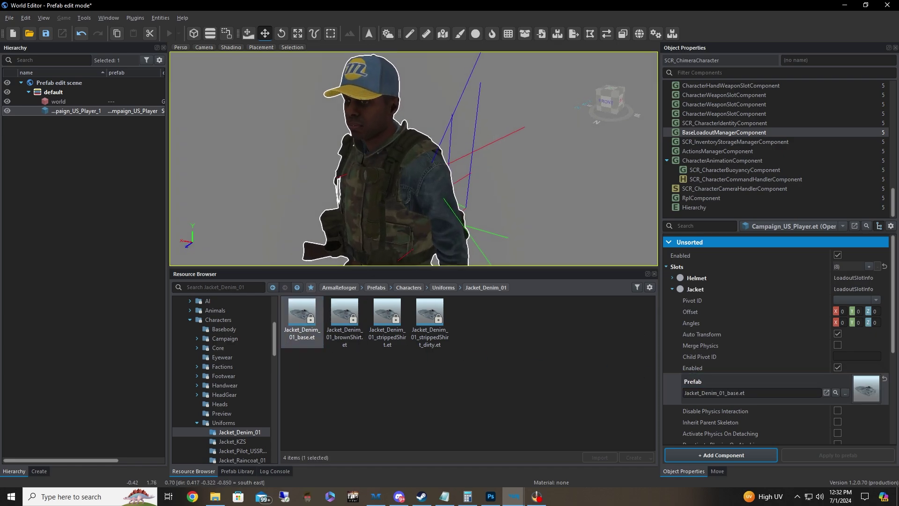
click(673, 289)
Expand the Armored Vest slot and clear its Prefab to None
click(673, 301)
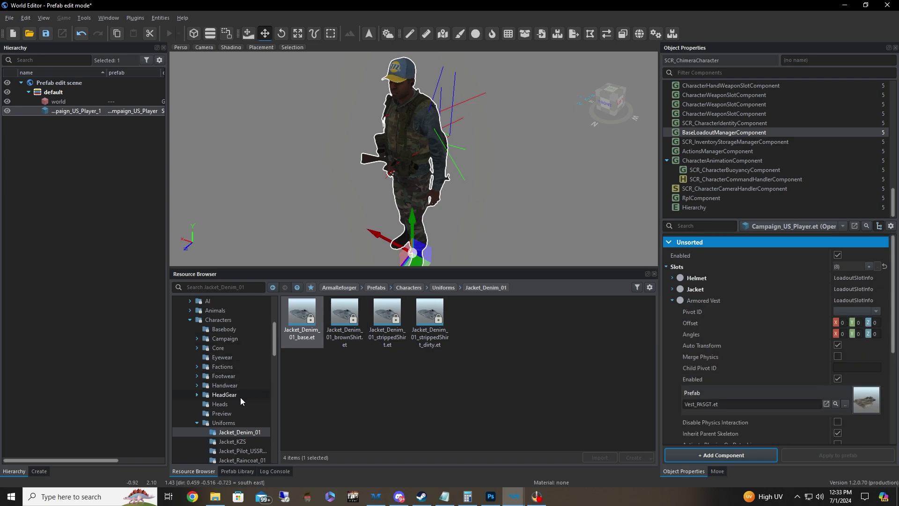
scroll(796, 398, down, 2)
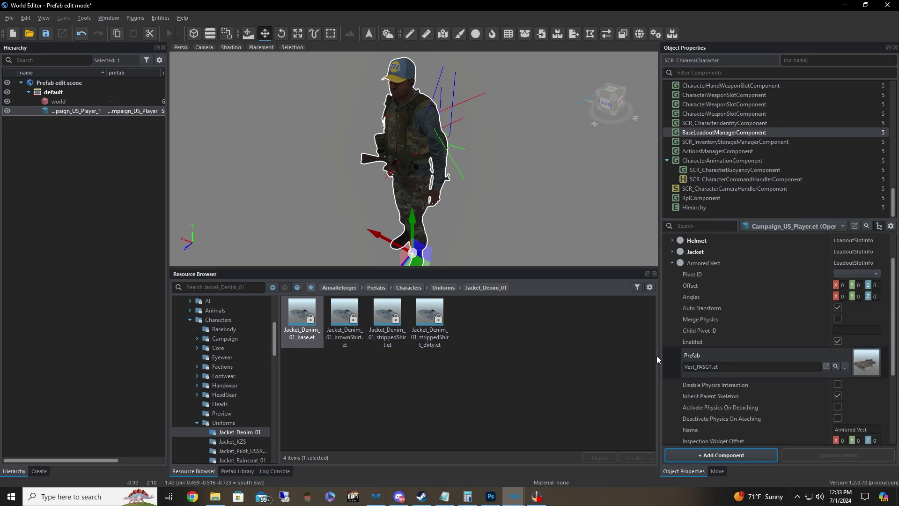
click(477, 349)
mouse_move(421, 188)
right_down()
mouse_move(463, 188)
mouse_move(436, 187)
right_up()
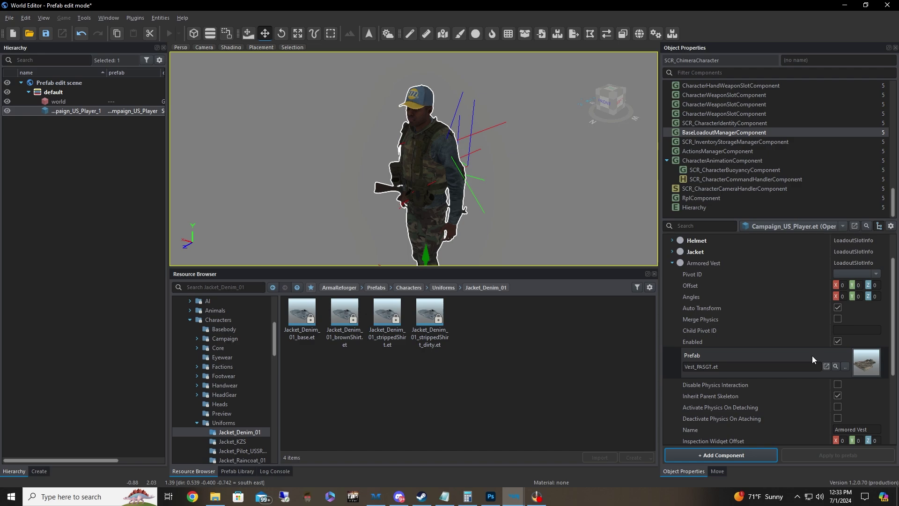
click(835, 366)
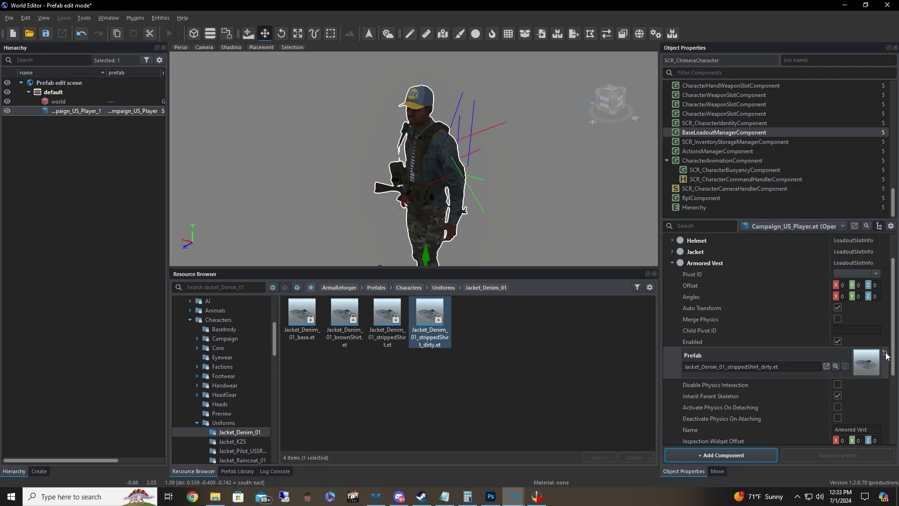
click(885, 353)
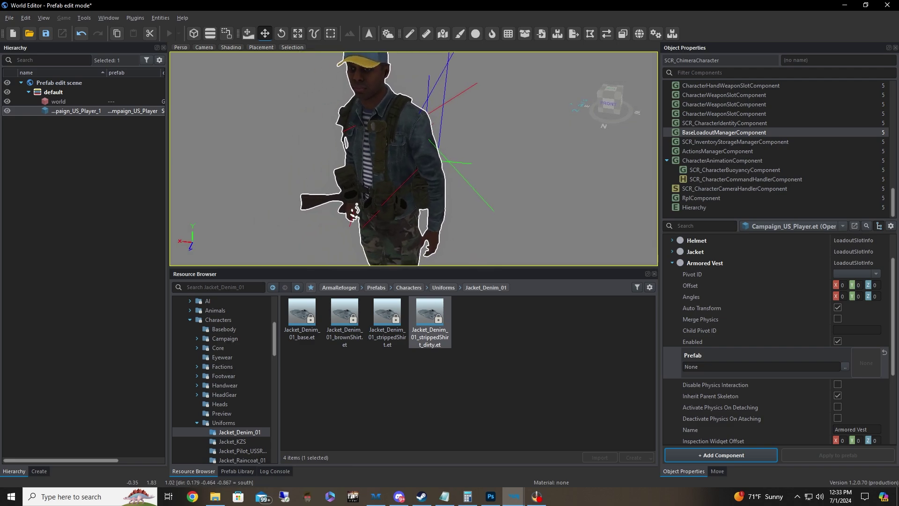
Uncheck the Armored Vest slot's Enabled box and check the vestless soldier
right_drag(632, 224, 591, 225)
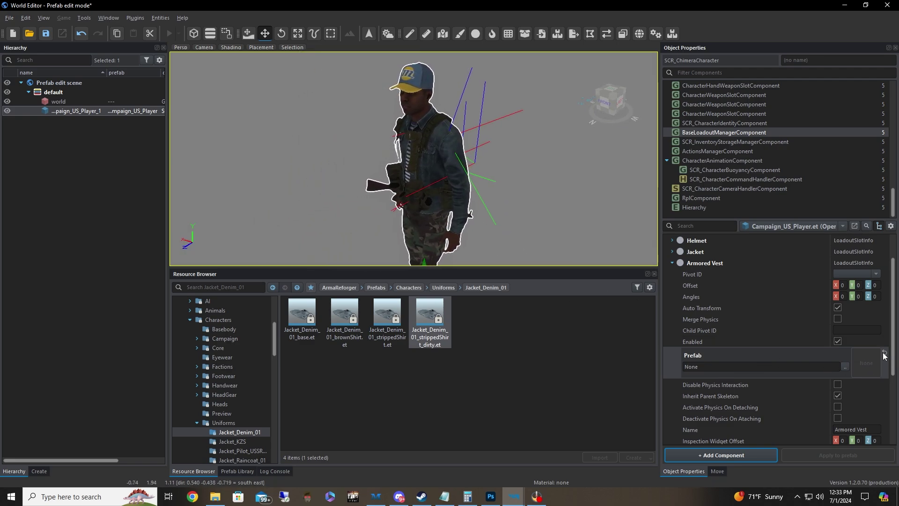
right_click(885, 356)
click(884, 353)
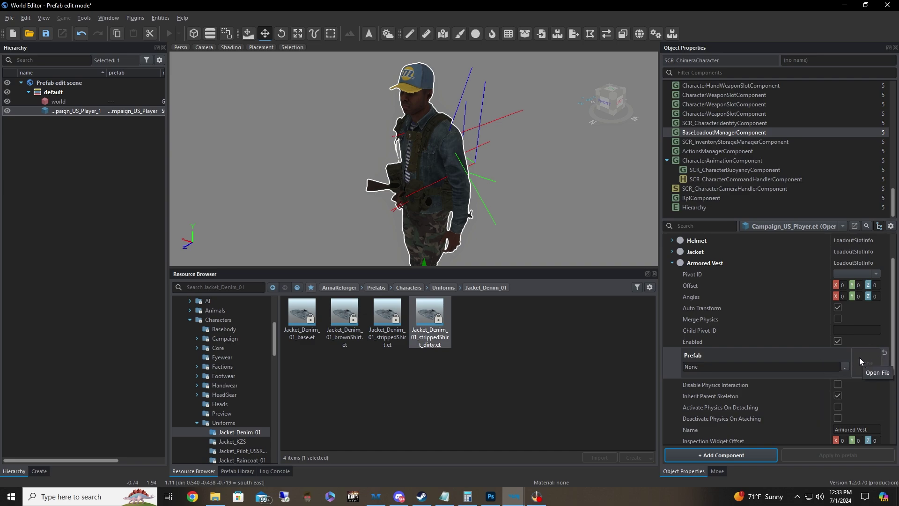
click(837, 341)
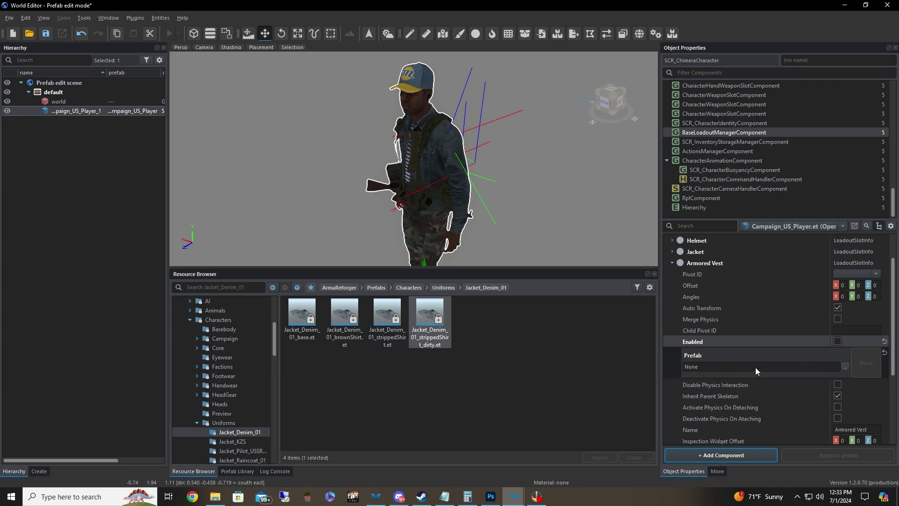
right_drag(515, 187, 501, 185)
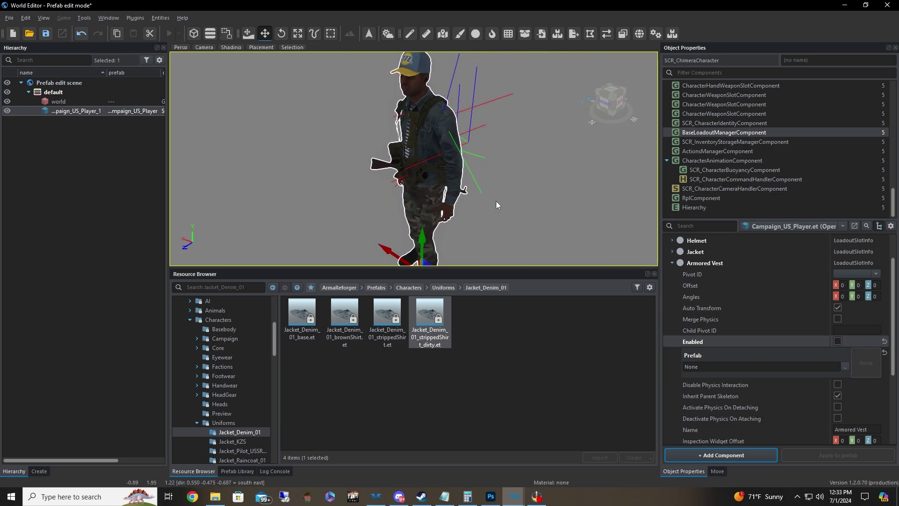
Put Pants_Fisherman_01_orange.et from Uniforms/Pants_Fisherman_01 into the Pants slot
click(673, 262)
click(672, 311)
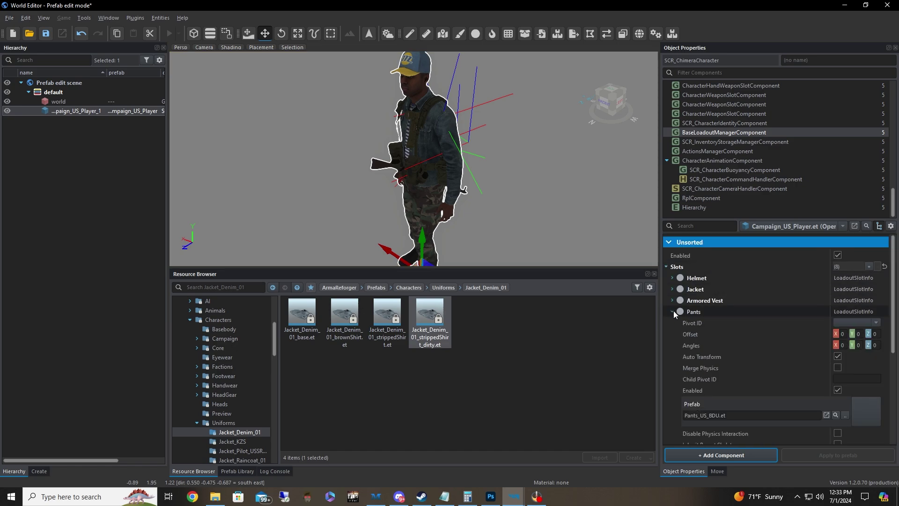
click(224, 425)
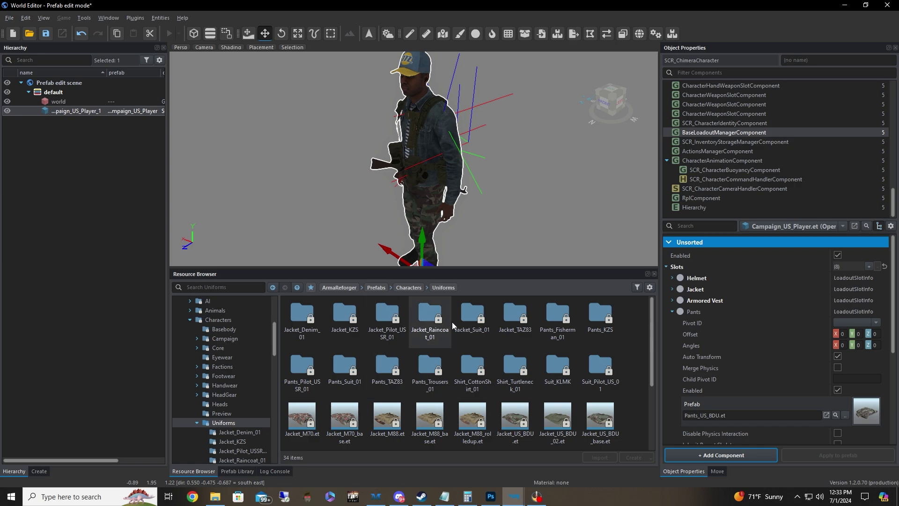
double_click(471, 321)
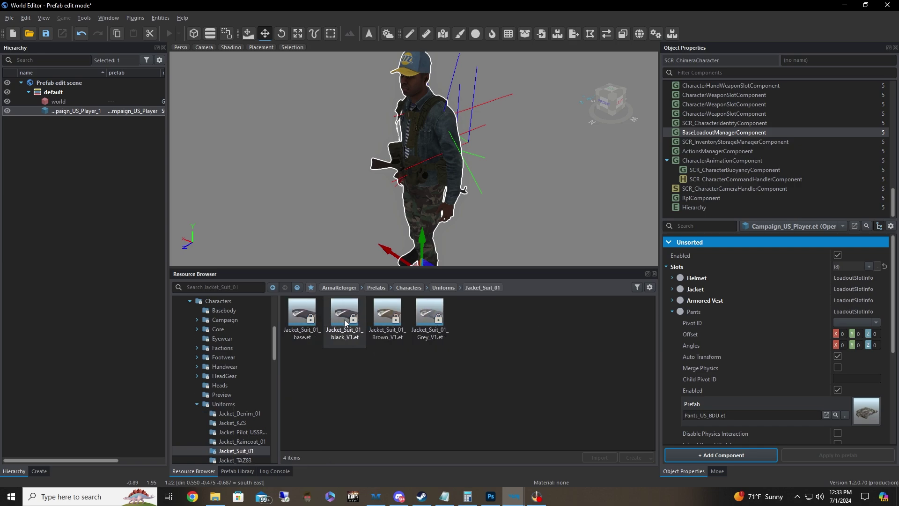
click(227, 404)
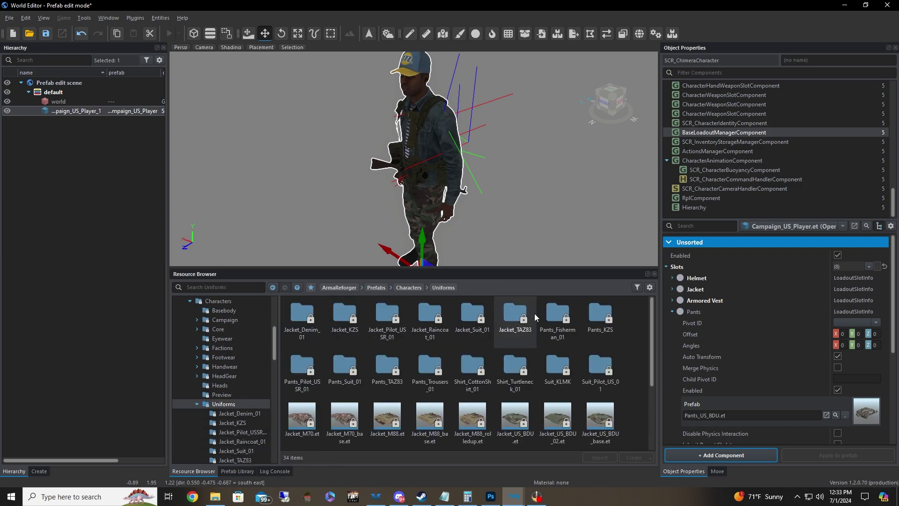
double_click(561, 323)
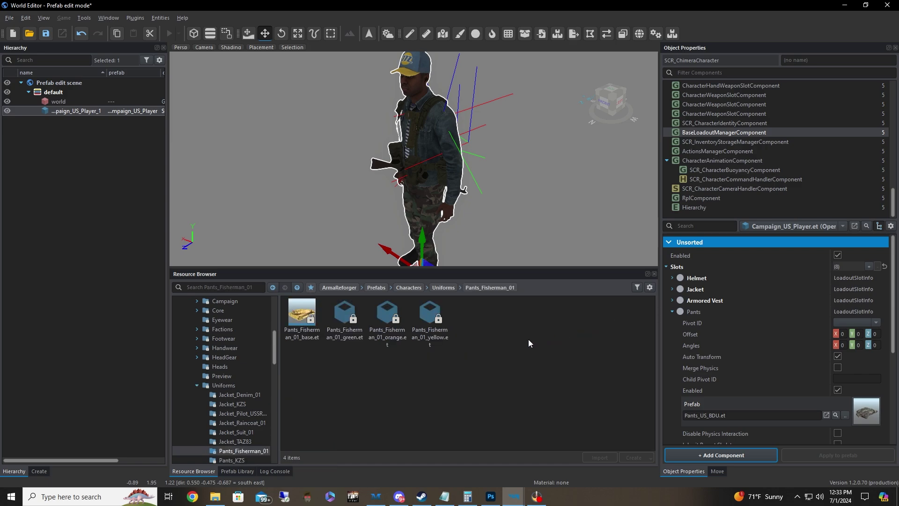
drag(387, 313, 759, 407)
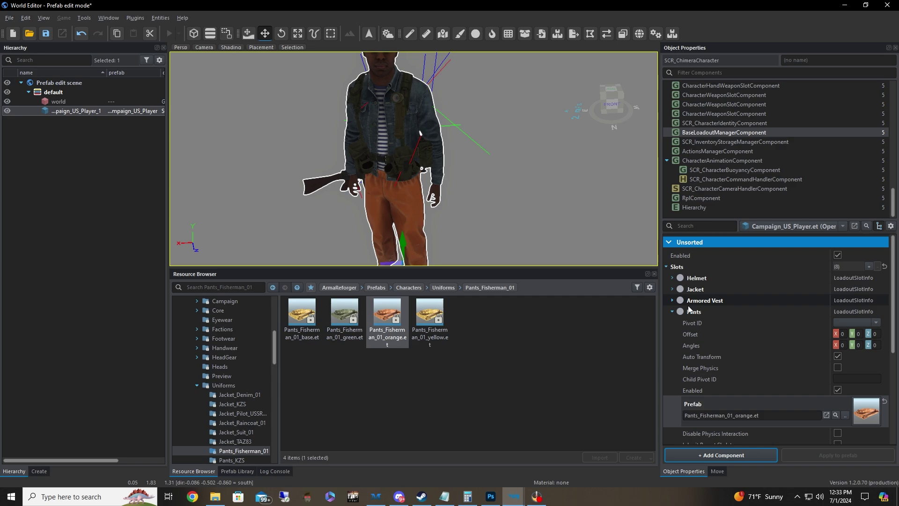
click(672, 311)
Expand the Backpack slot and collapse the Uniforms and Characters folders in the resource tree
click(673, 323)
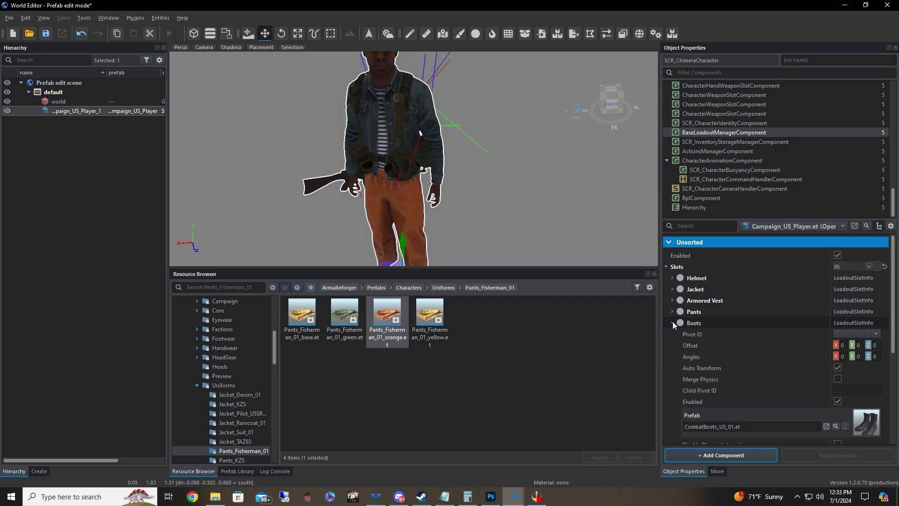
click(672, 322)
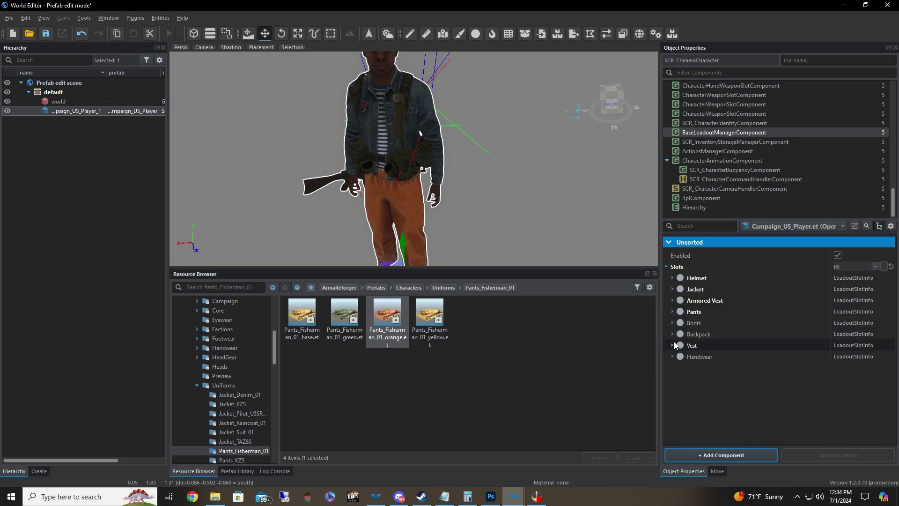
click(672, 334)
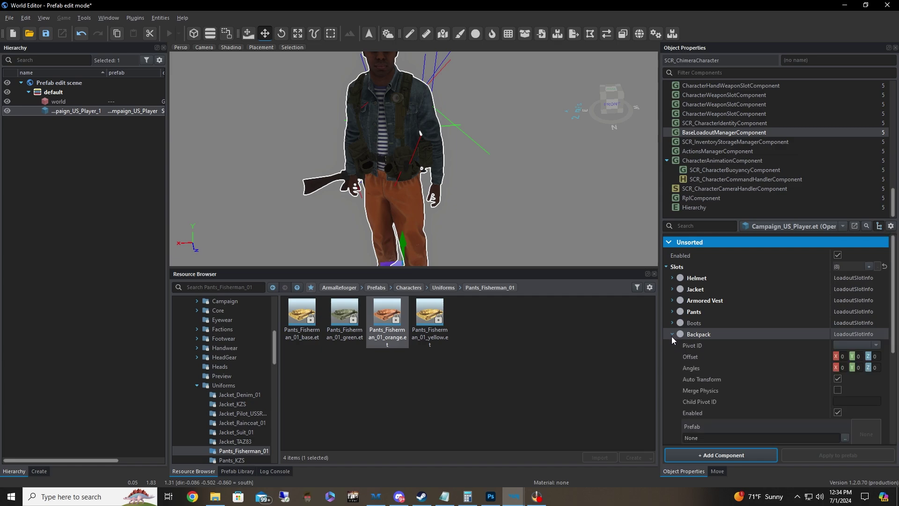
click(197, 386)
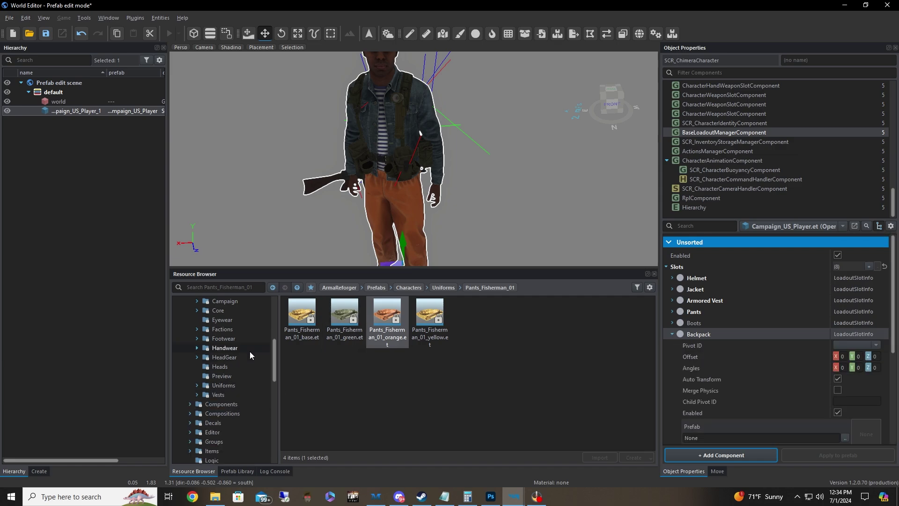
scroll(249, 351, up, 2)
scroll(230, 357, down, 1)
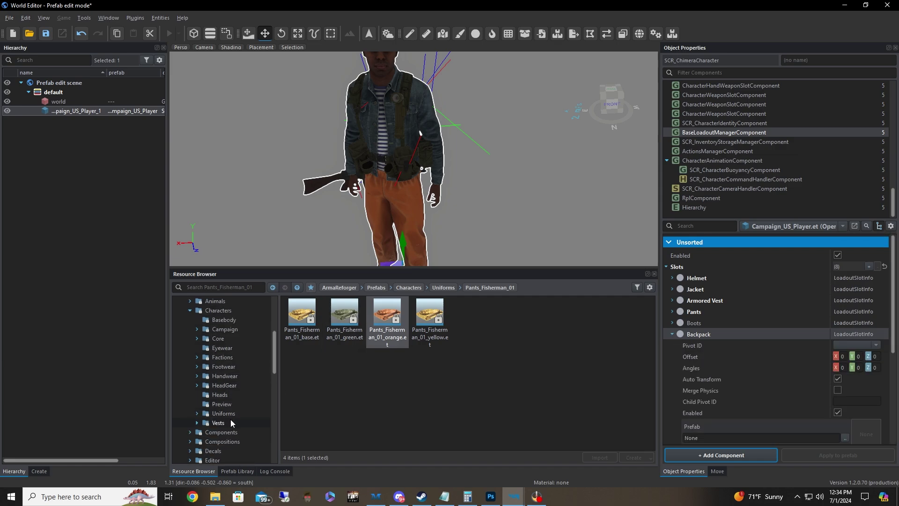
scroll(231, 423, up, 2)
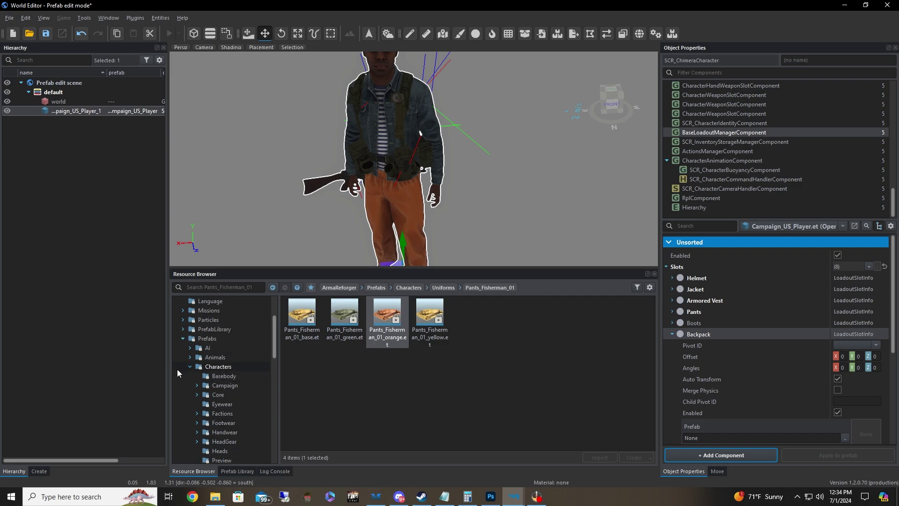
scroll(234, 386, down, 2)
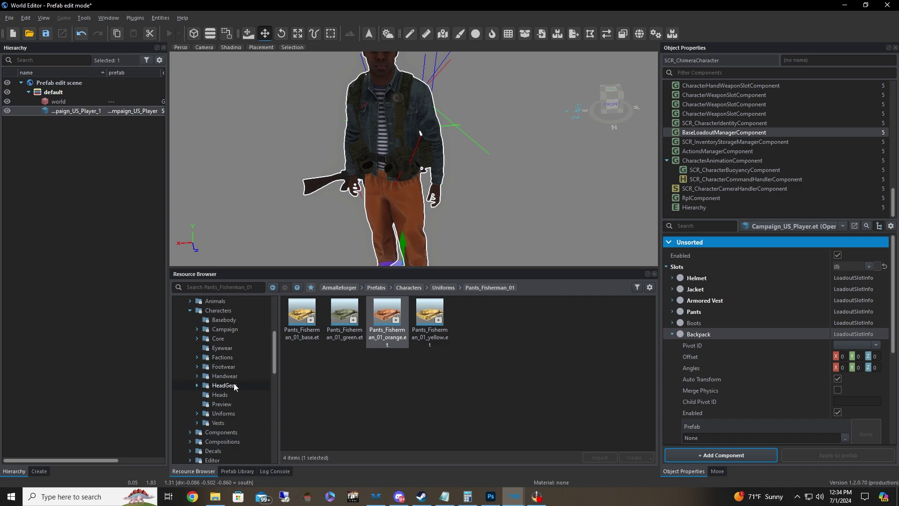
click(190, 311)
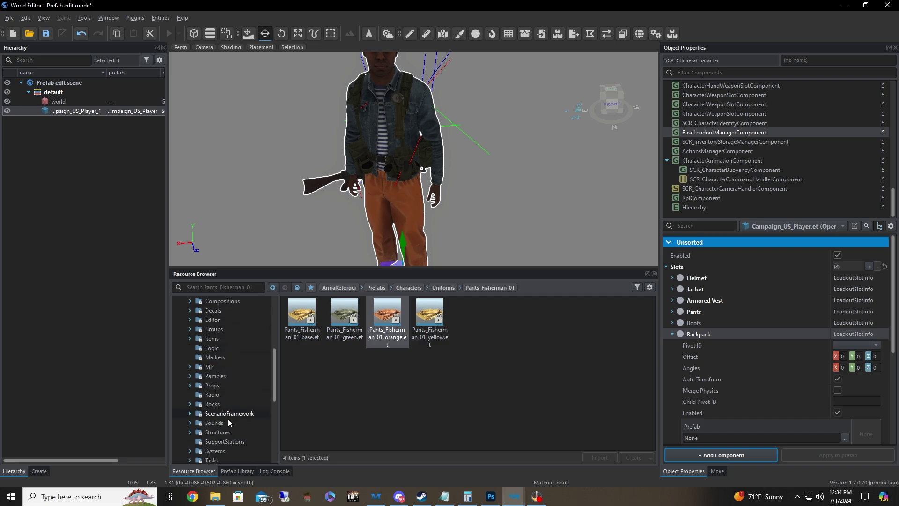
scroll(228, 428, up, 2)
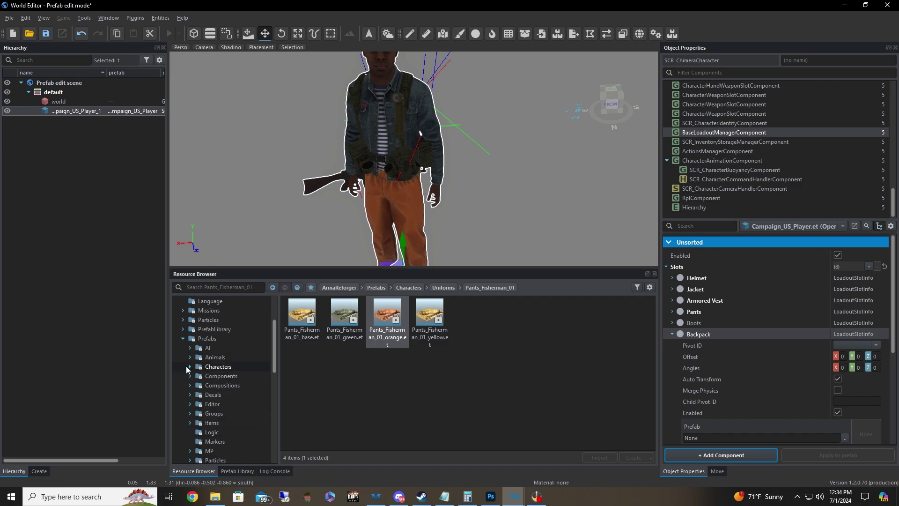
click(186, 366)
click(191, 364)
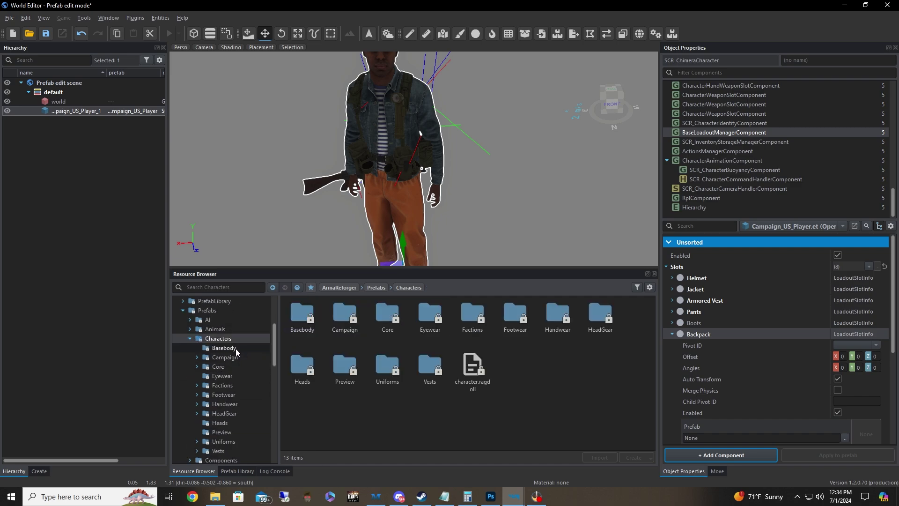
Search resources for 'backpack' and open Prefabs/Items/Equipment/Backpacks
click(218, 290)
text(backpack)
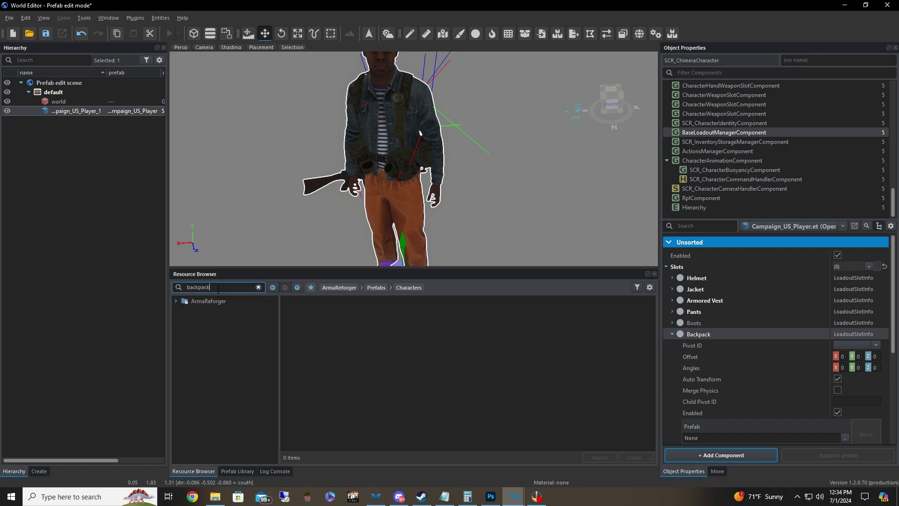
click(176, 300)
click(183, 319)
click(190, 329)
click(197, 348)
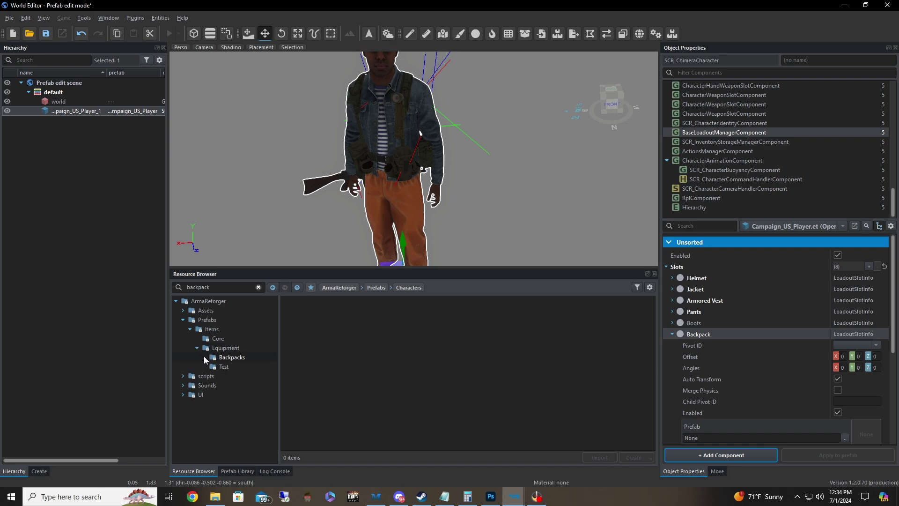
click(231, 359)
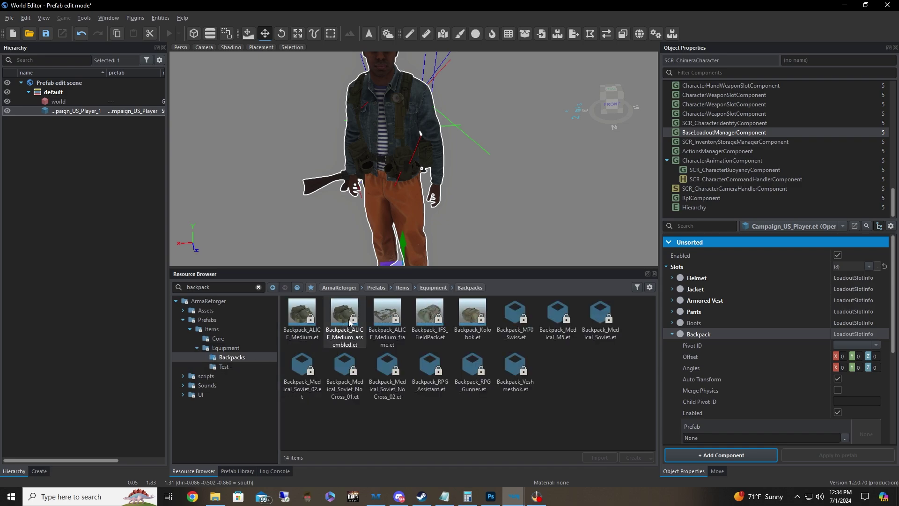
Assign Backpack_Medical_Soviet_NoCross_02.et to the Backpack slot, then glance at the Vest slot
drag(387, 368, 788, 436)
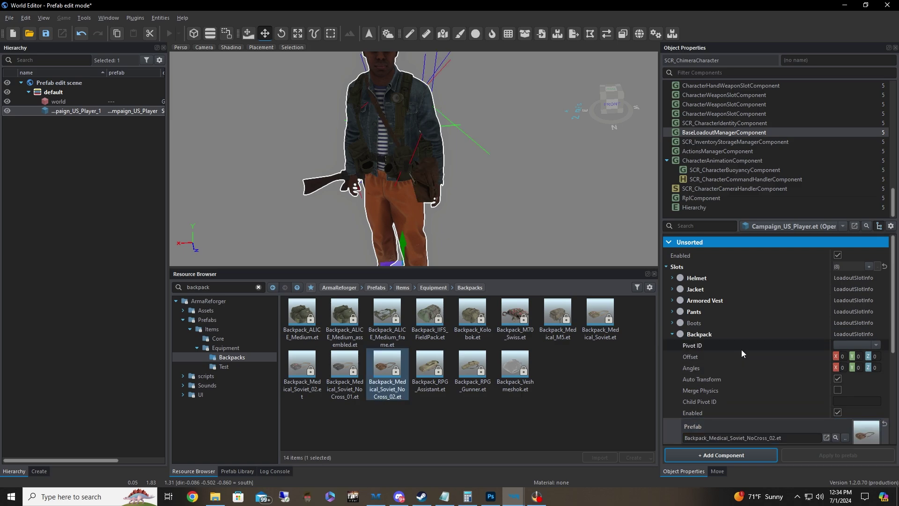
click(672, 334)
click(673, 345)
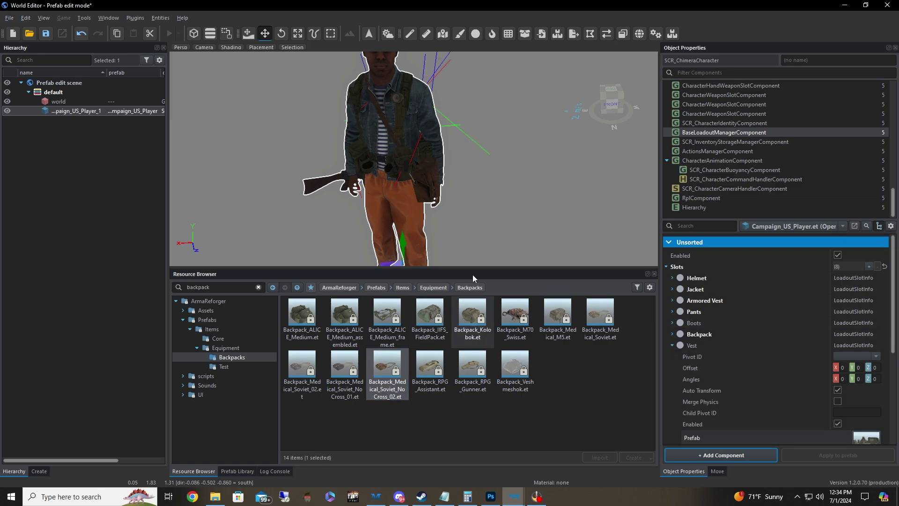
click(673, 345)
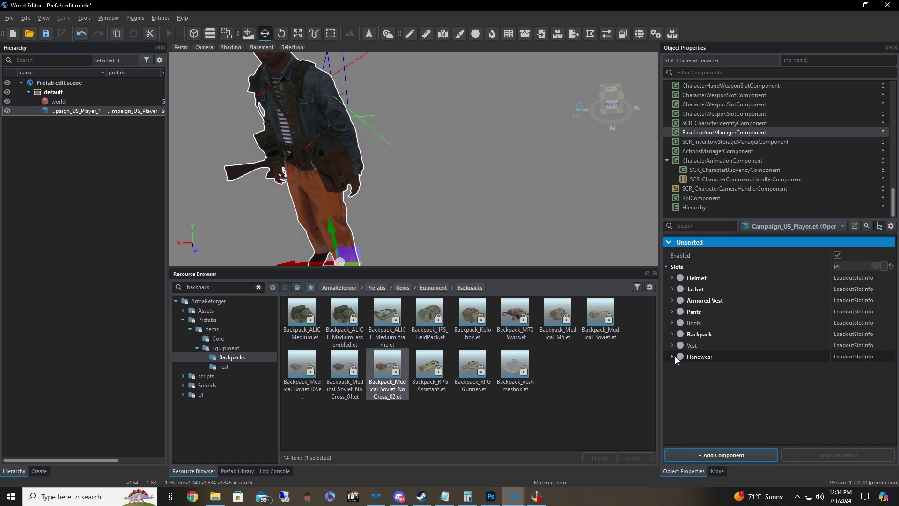